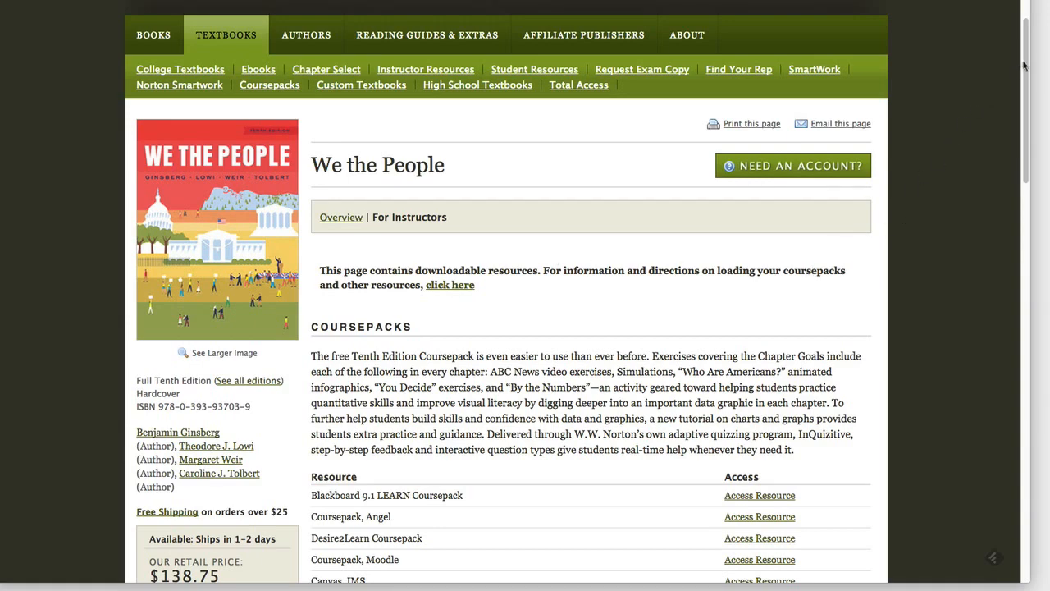
Open the Mac test bank resource for ExamView 8.1 Assessment Suite and sign in with the returning customer account.
left_click_drag(1025, 92, 996, 394)
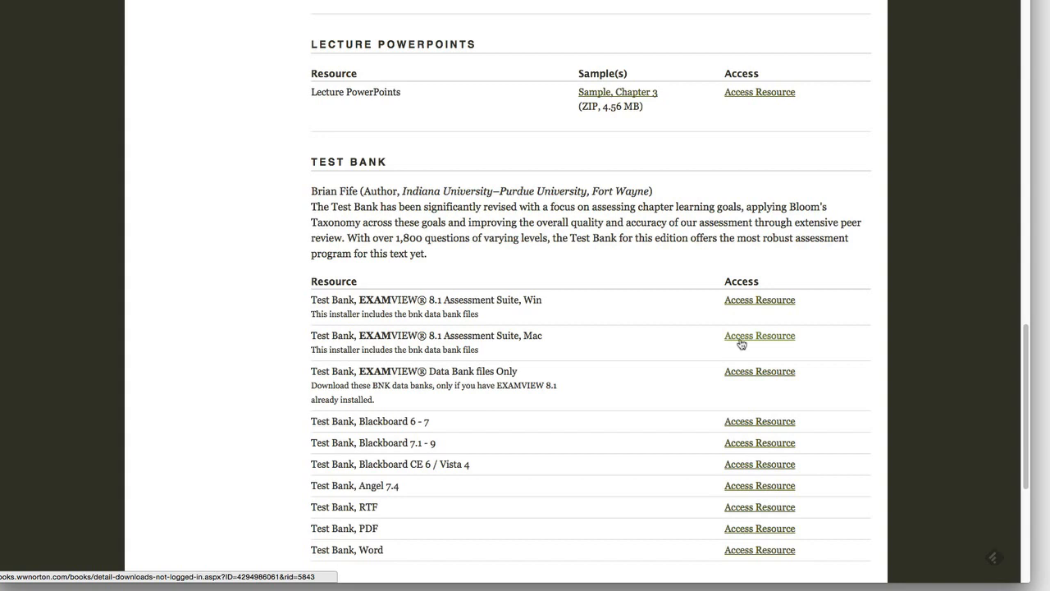
left_click(740, 340)
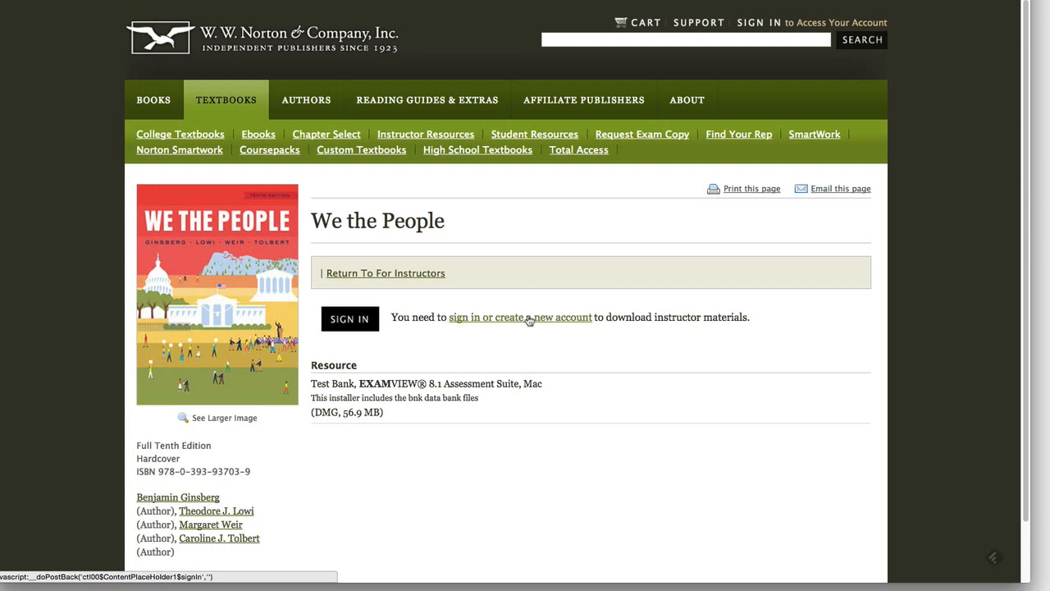
left_click(356, 321)
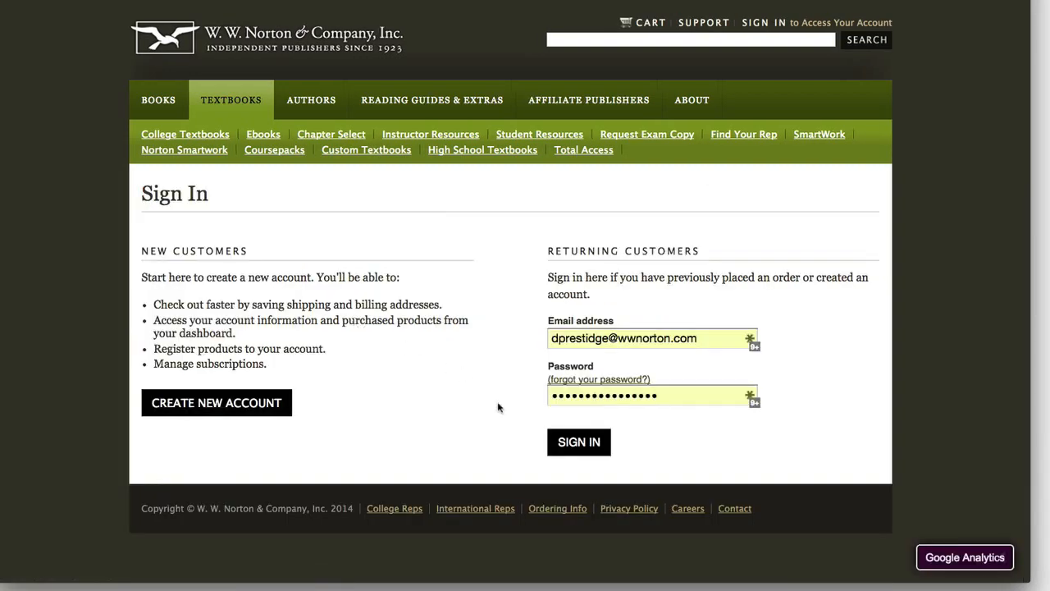
left_click(566, 446)
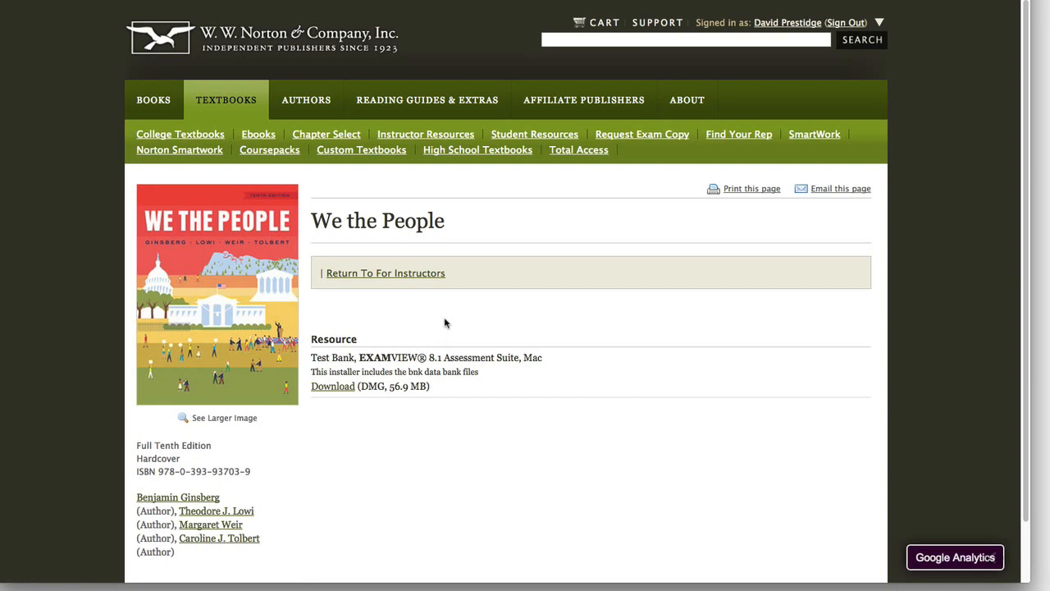
Save the linked Mac test bank installer file to the Desktop under its suggested name.
right_click(336, 395)
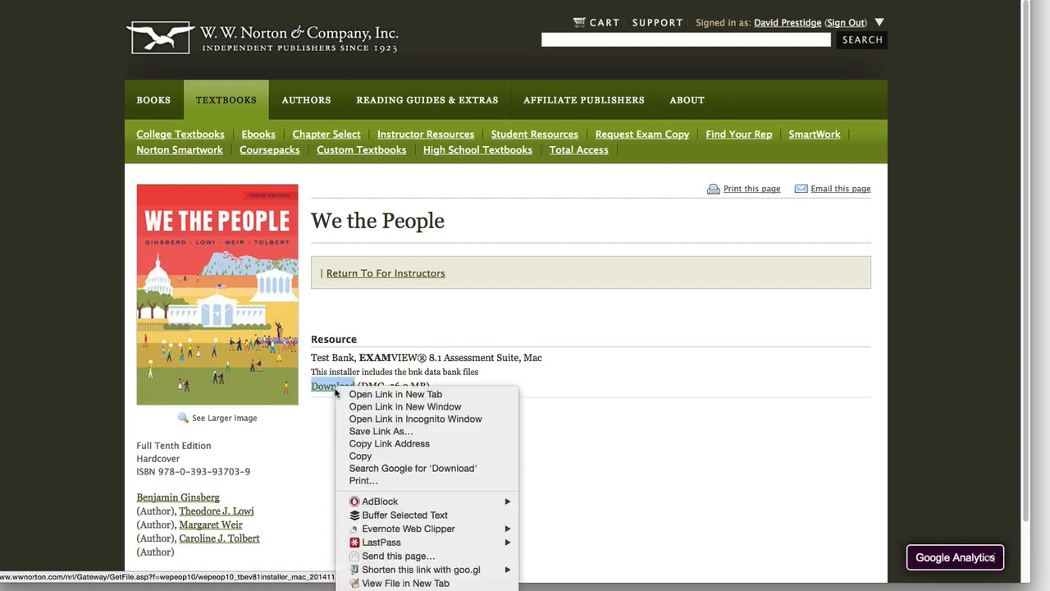
left_click(355, 432)
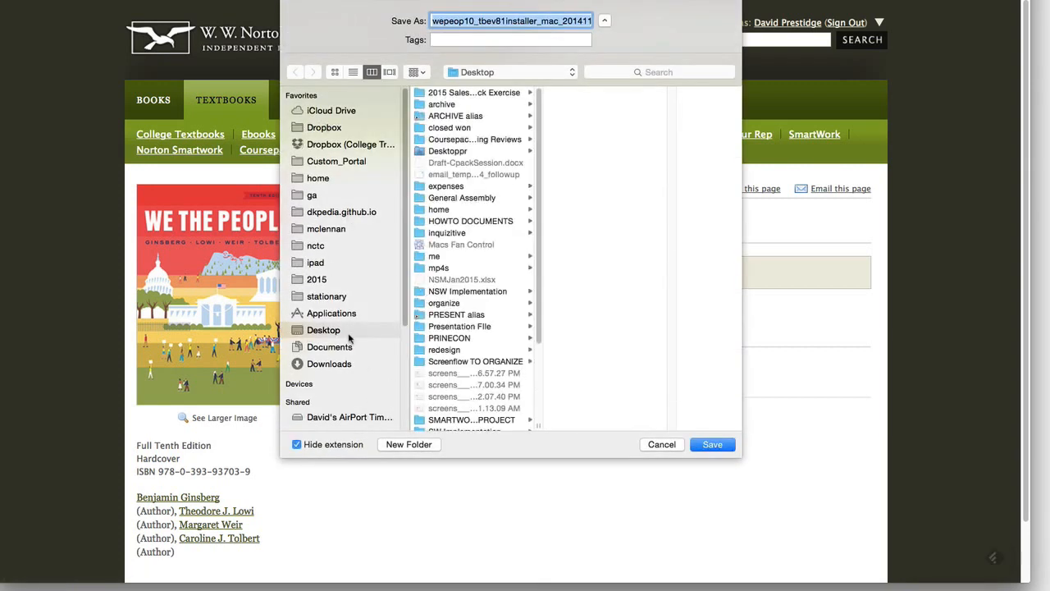
left_click(715, 450)
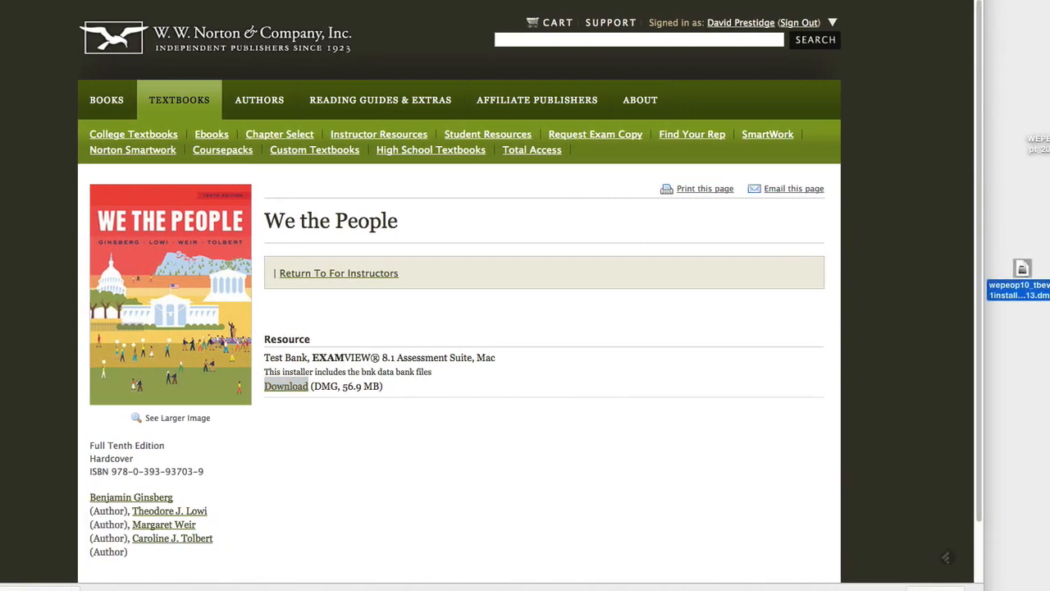
Open the downloaded wepeop10 installer disk image from the desktop.
left_click_drag(1042, 141, 1049, 145)
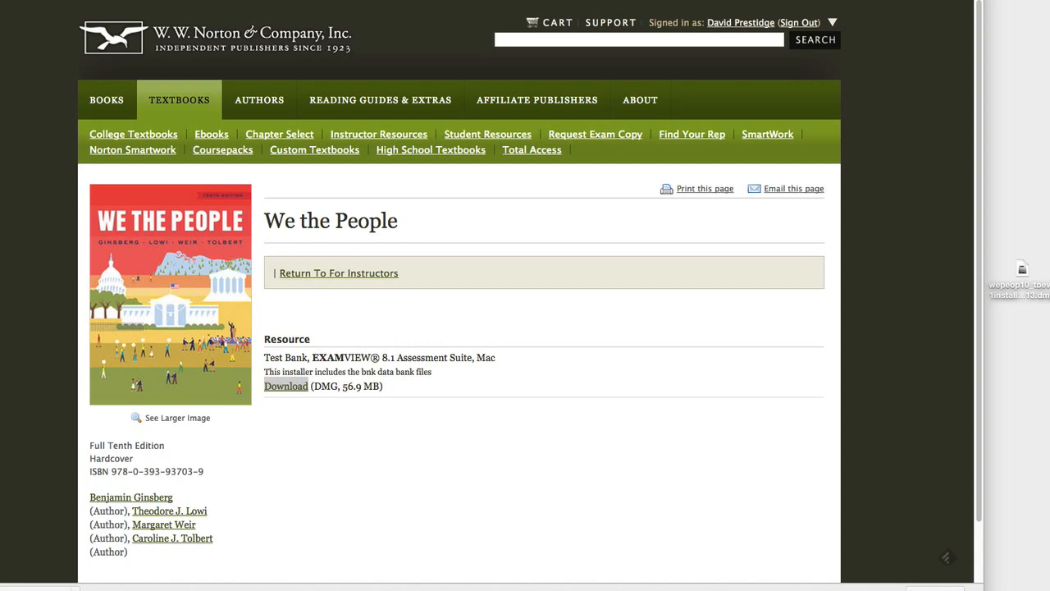
left_click(1036, 289)
double_click(1035, 288)
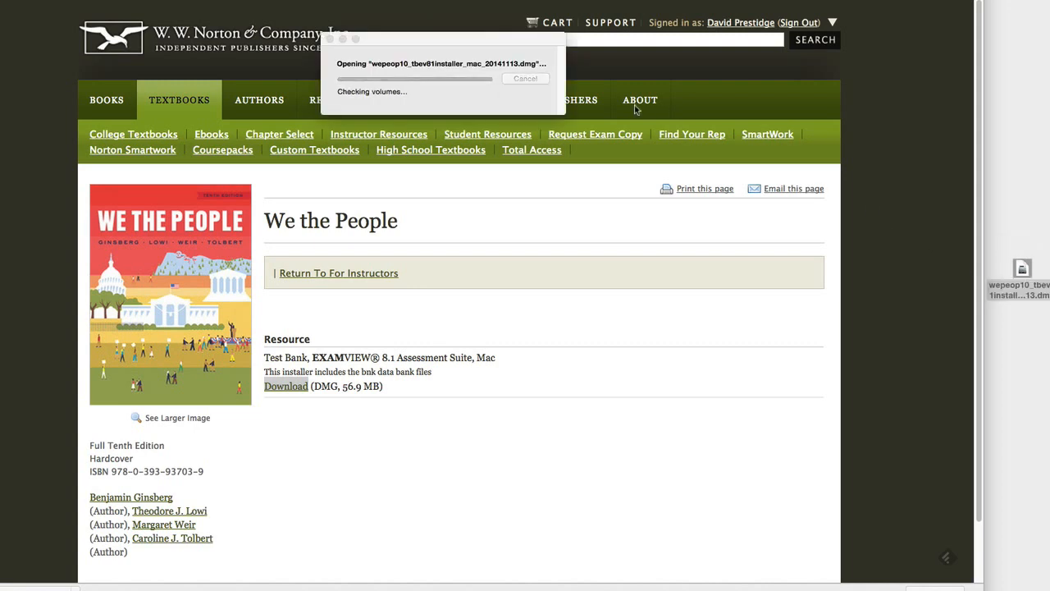
left_click(155, 91)
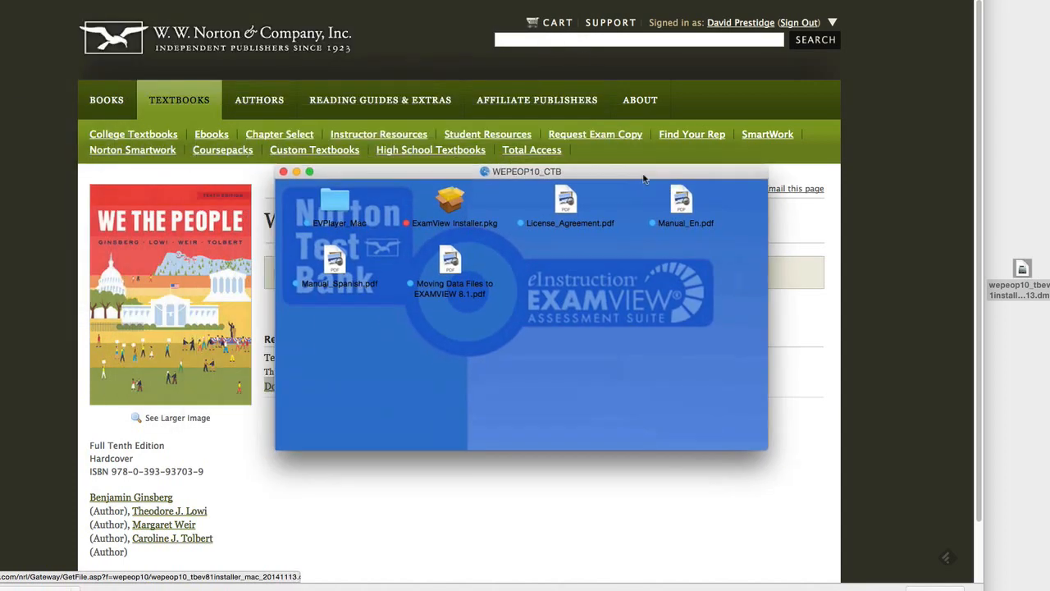
Launch ExamView Installer.pkg and agree to the software license terms.
left_click(450, 211)
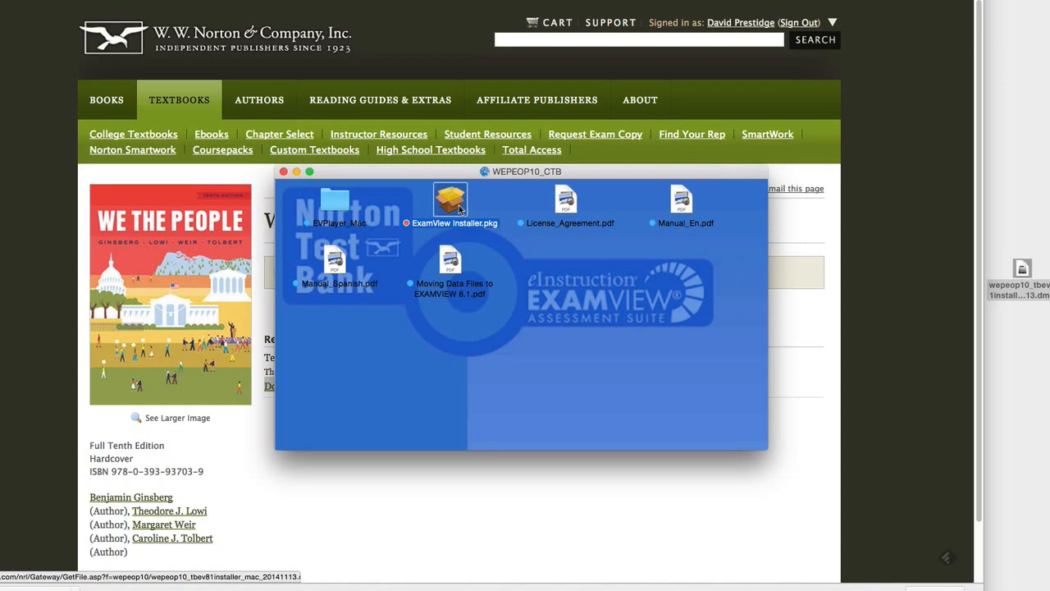
double_click(461, 210)
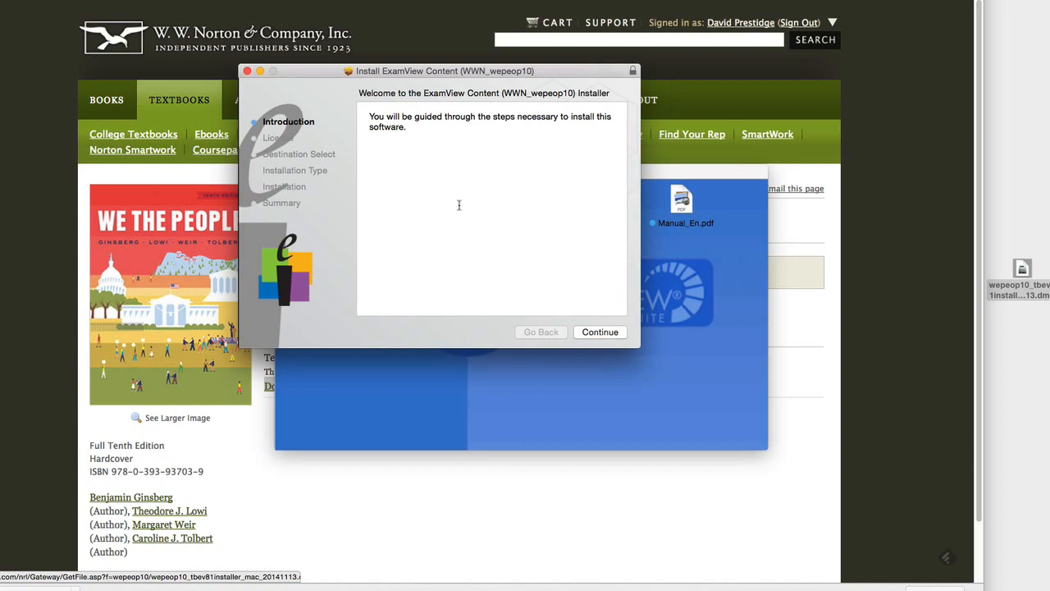
left_click(592, 335)
left_click(590, 333)
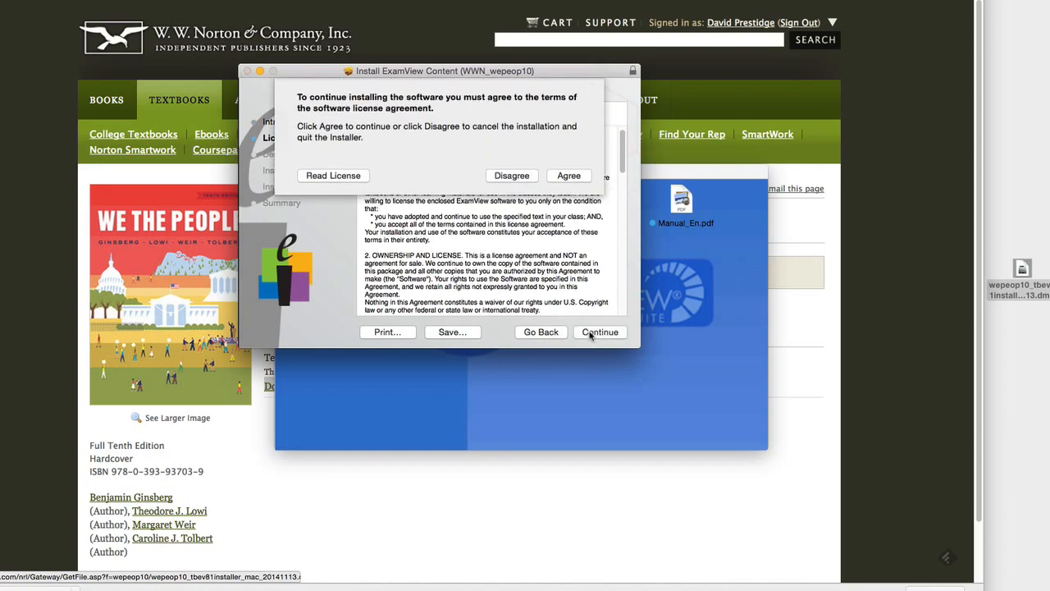
left_click(567, 177)
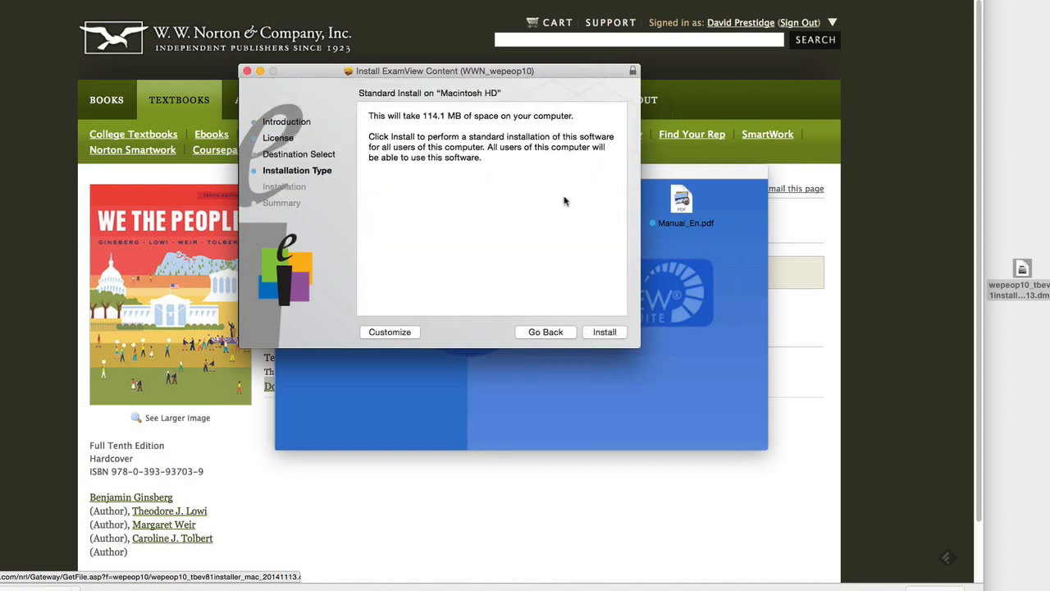
Start the standard installation on Macintosh HD and authorize it with the computer account password.
left_click(608, 335)
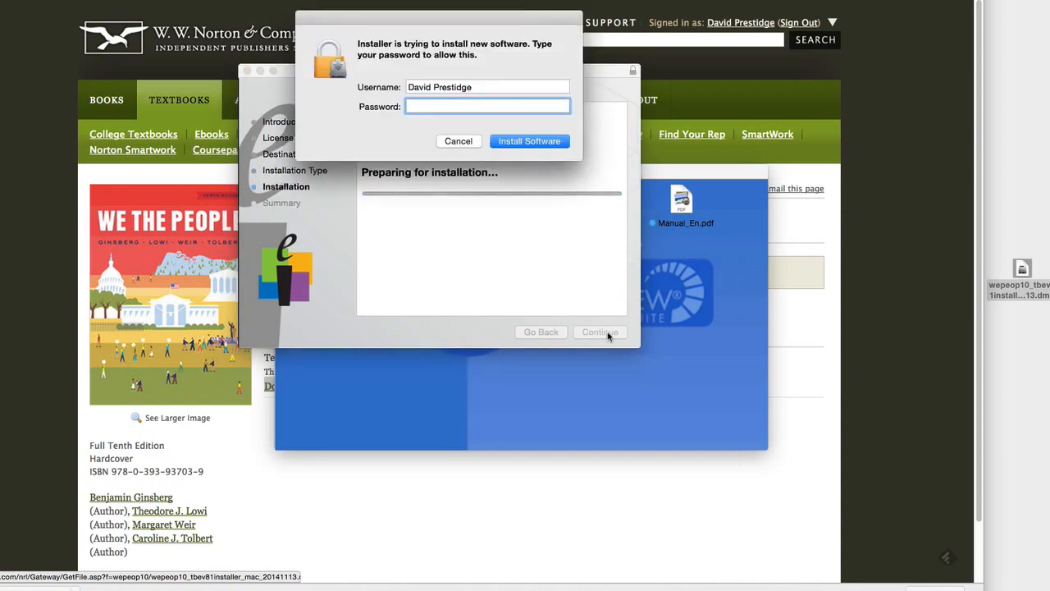
type("•••••••••••••")
key("Return")
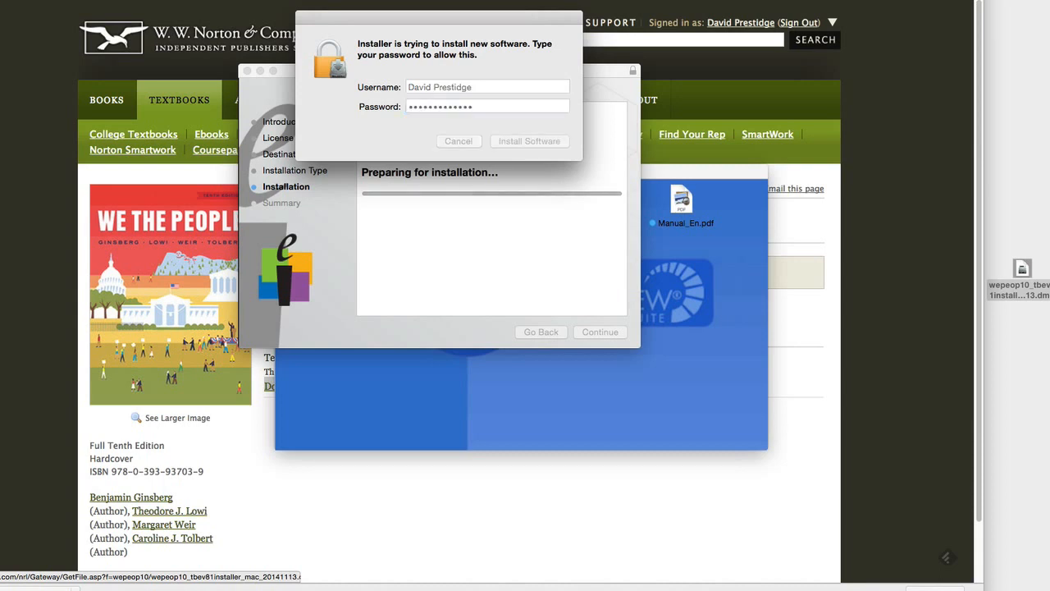
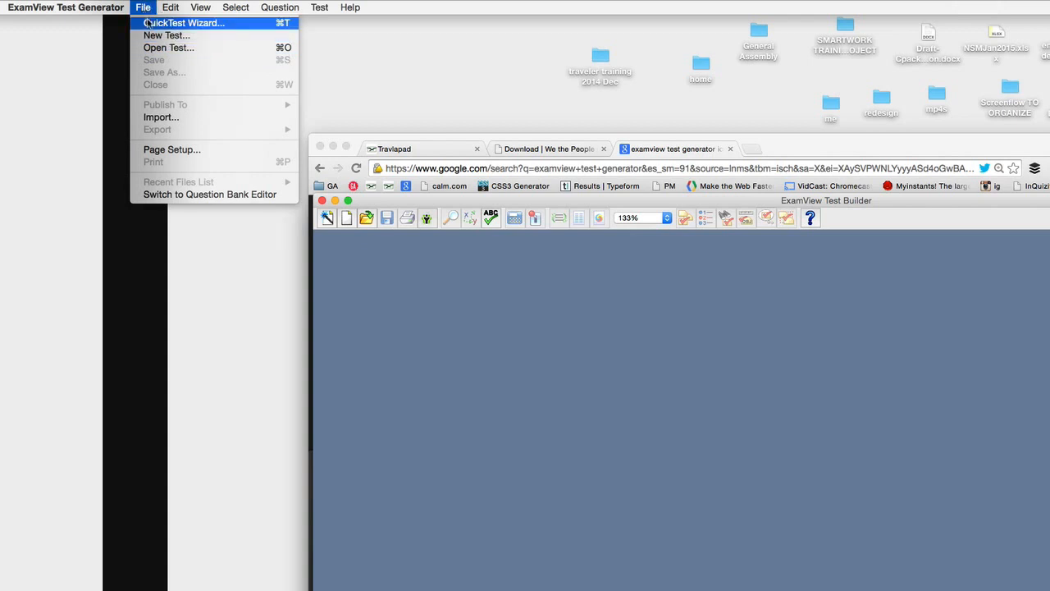
In ExamView Test Generator, start the QuickTest Wizard and title the test 01_Sample_Midterm.
left_click(146, 22)
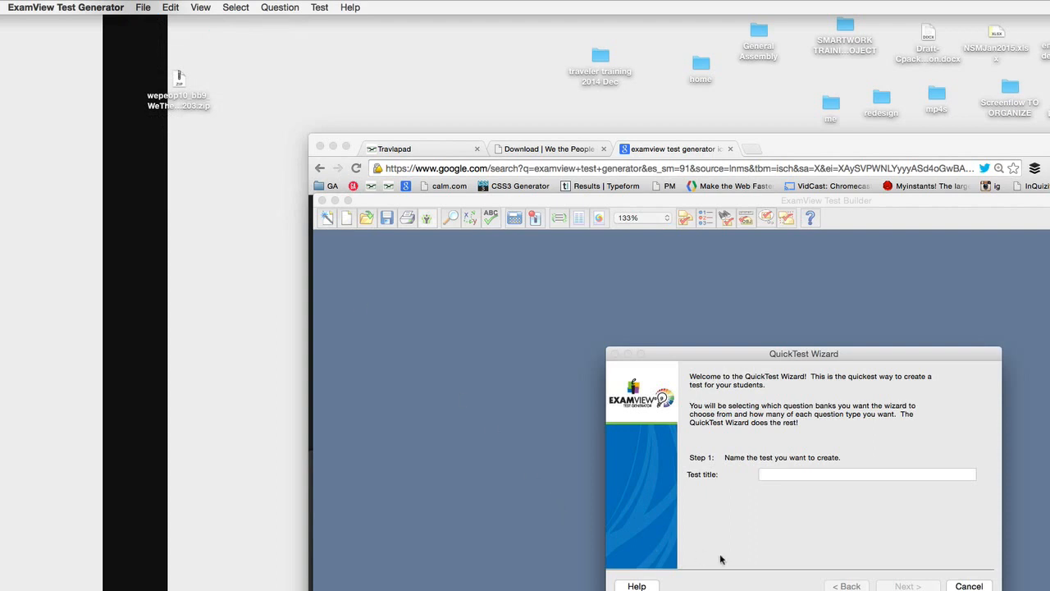
type("01")
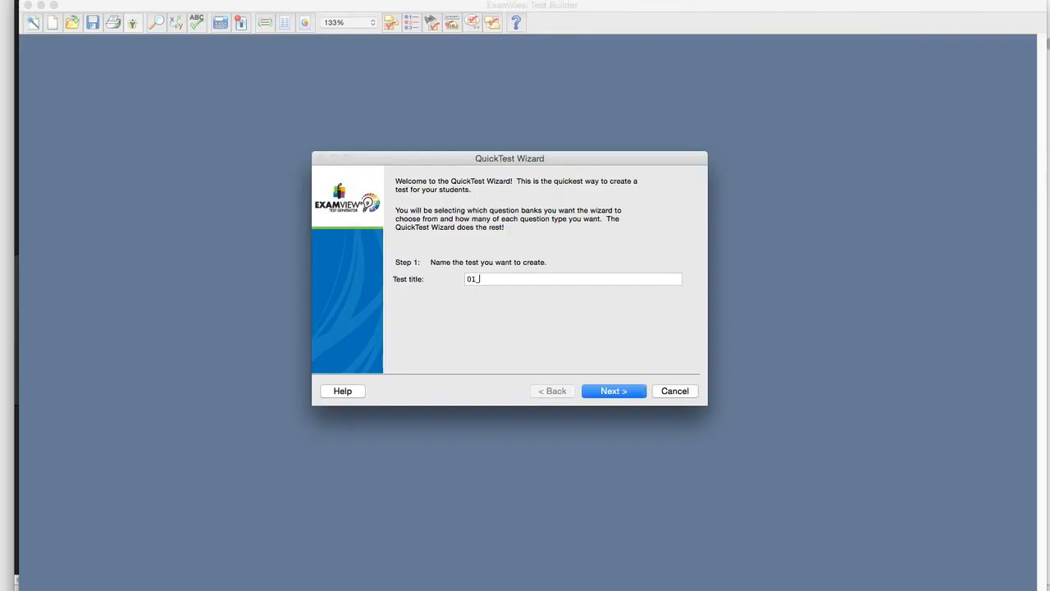
type("_Sample_Midterm")
left_click(620, 396)
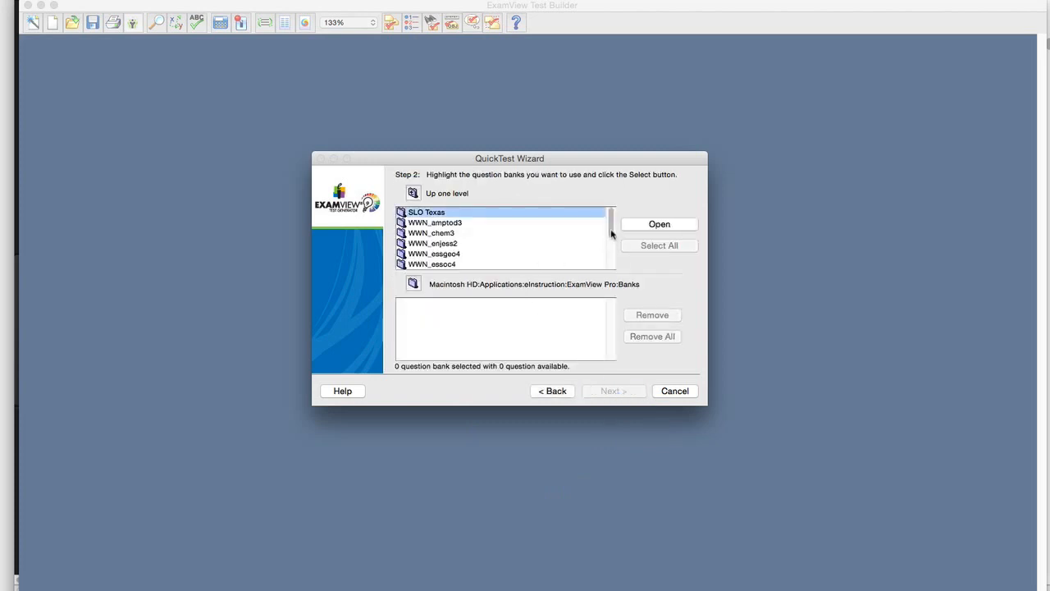
Open the WWN_wepeop10 question bank folder in the wizard.
scroll(610, 245, "down", 2)
scroll(610, 246, "down", 4)
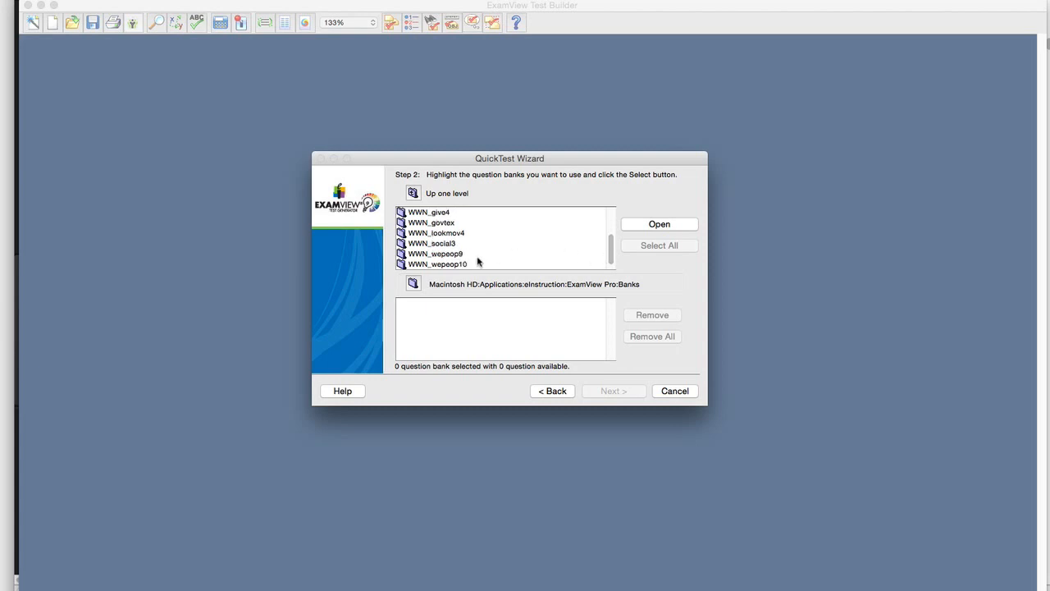
left_click(462, 265)
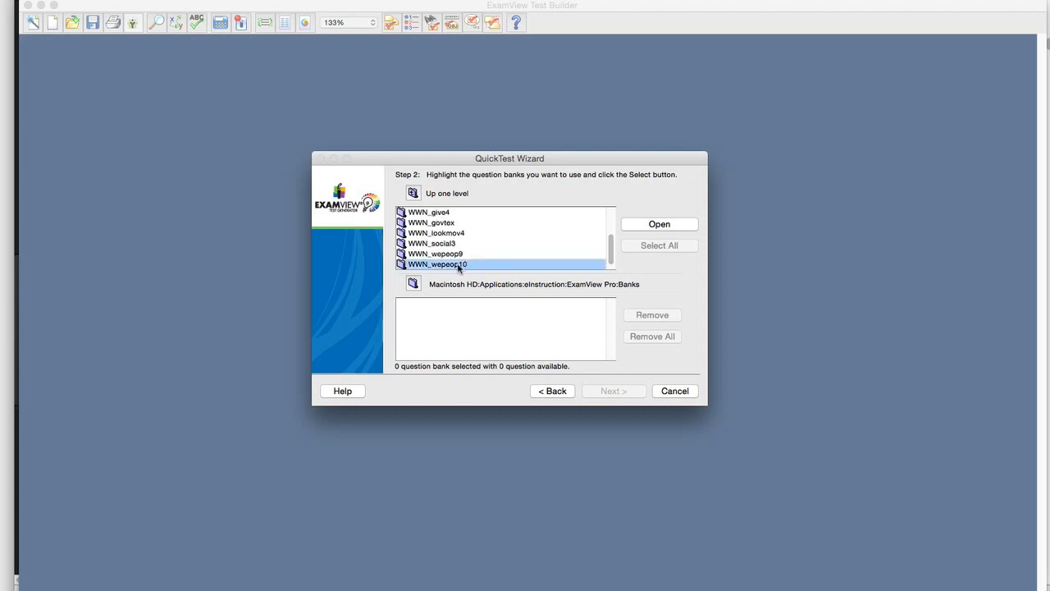
double_click(460, 265)
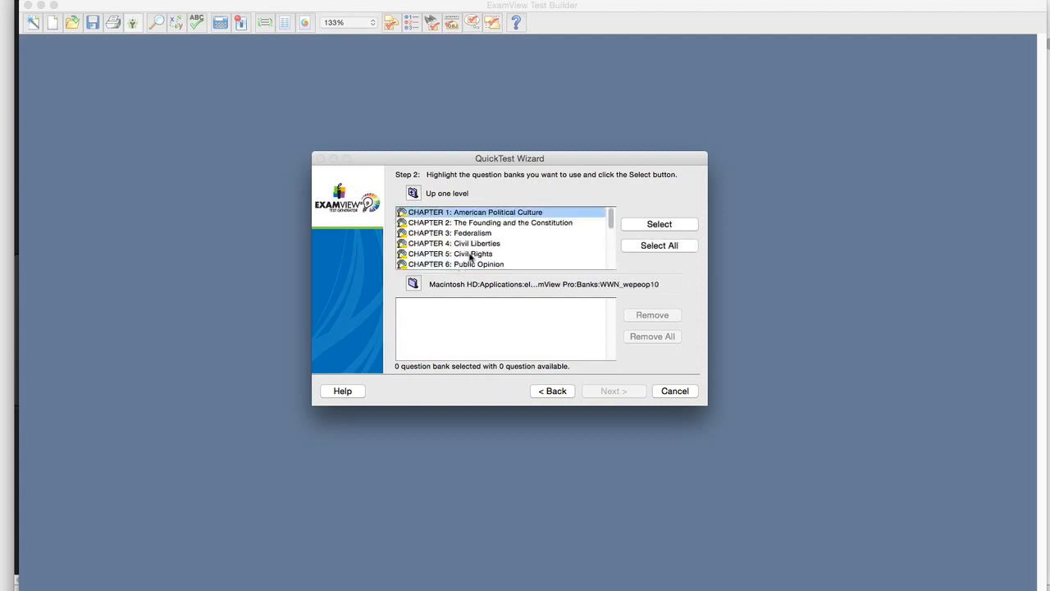
Add the question banks for Chapters 1 to 5, 7 and 9 to the test and continue to the question counts.
left_click(471, 256, "shift")
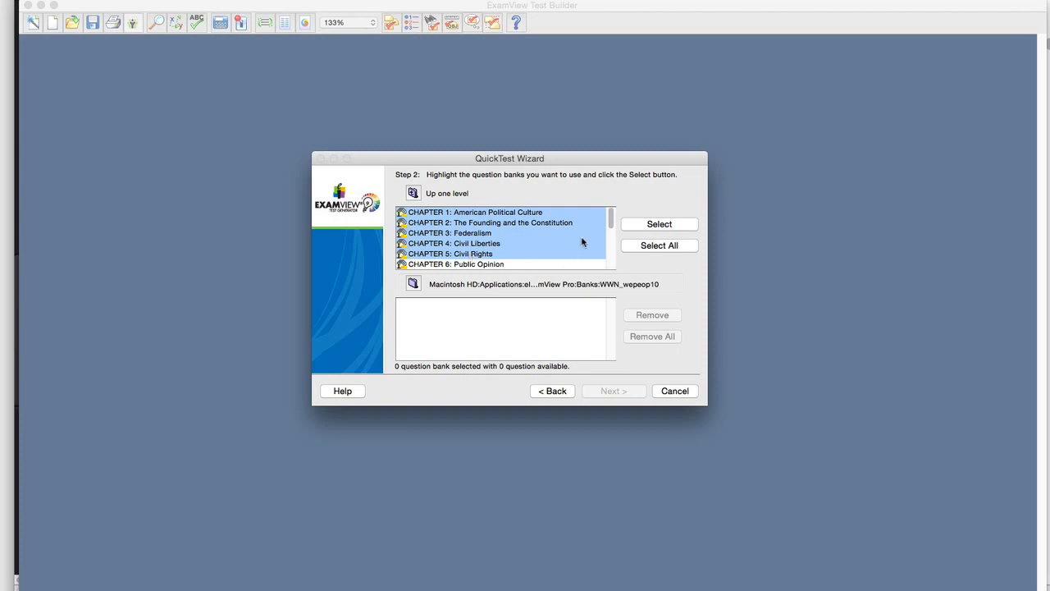
left_click_drag(610, 218, 610, 226)
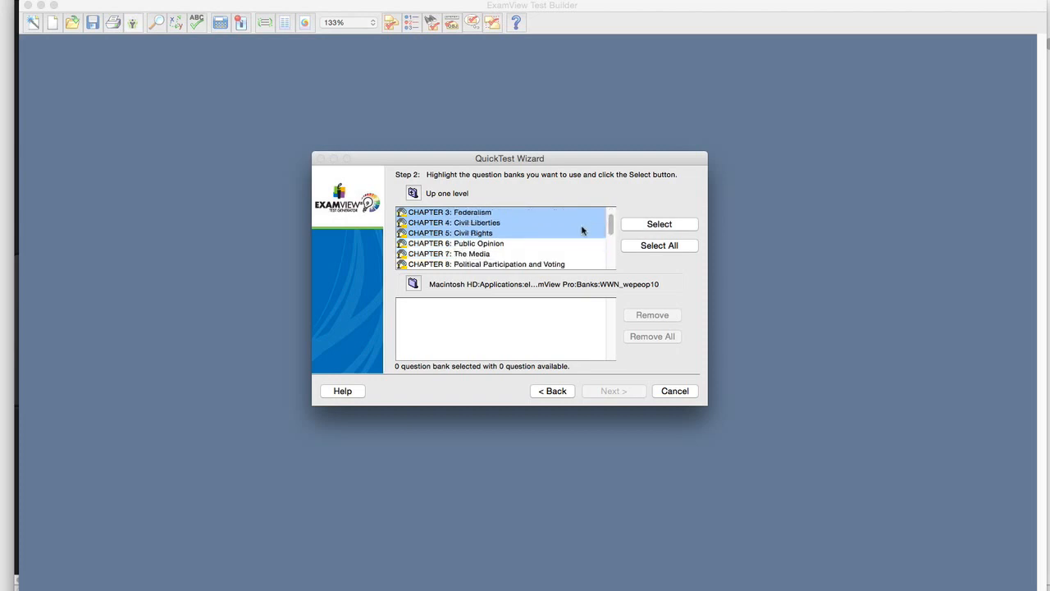
left_click(476, 256, "super")
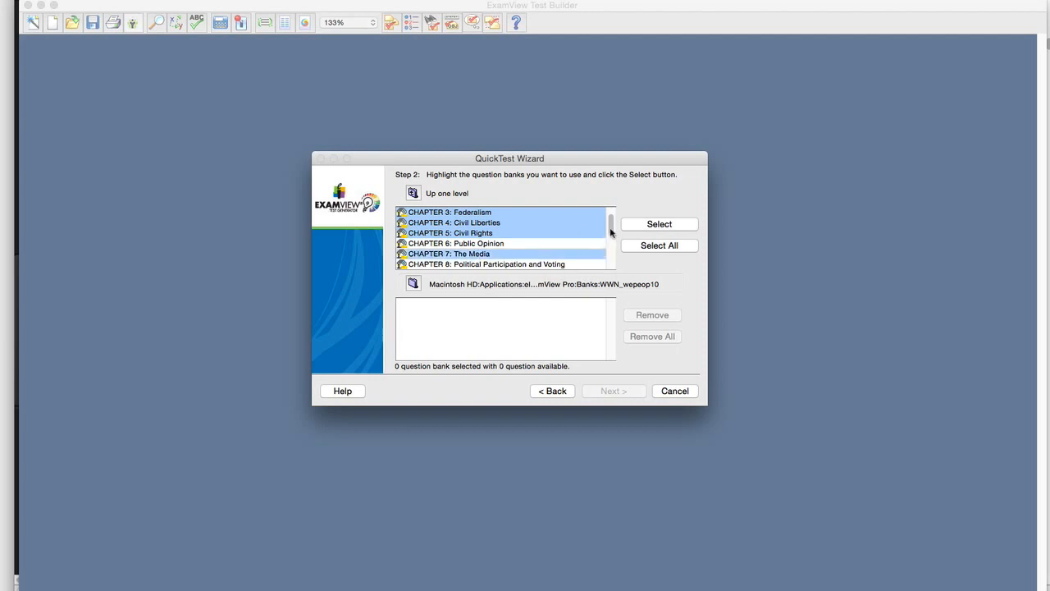
left_click_drag(611, 227, 605, 236)
left_click(507, 266, "super")
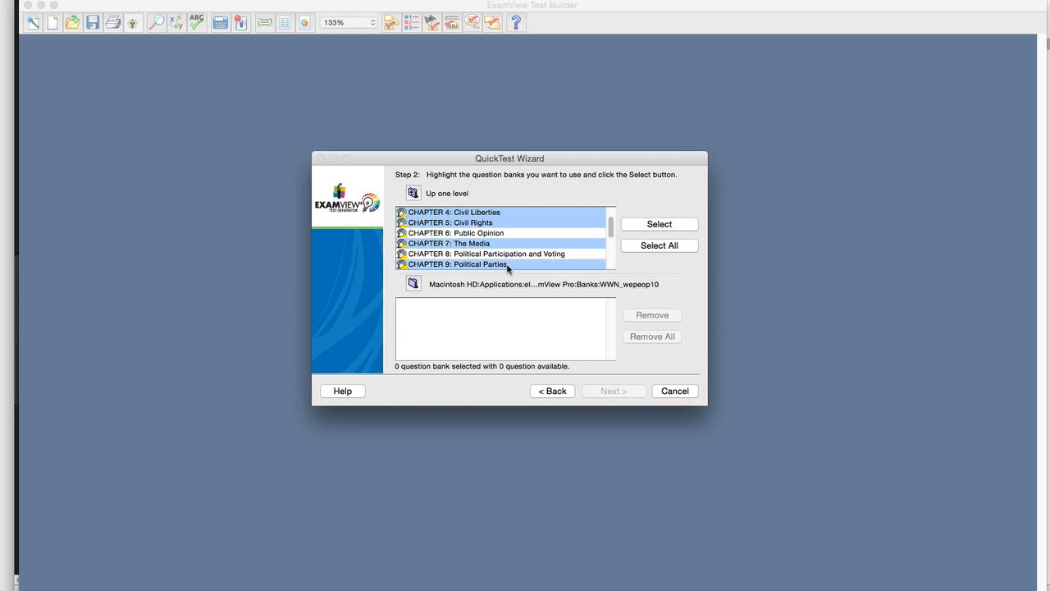
left_click(676, 228)
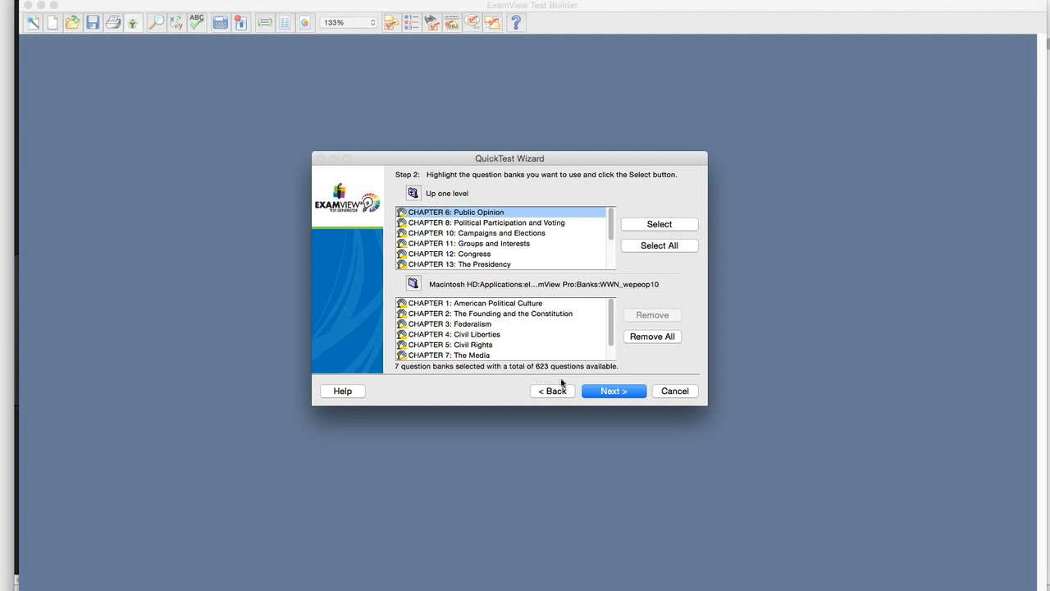
left_click(624, 393)
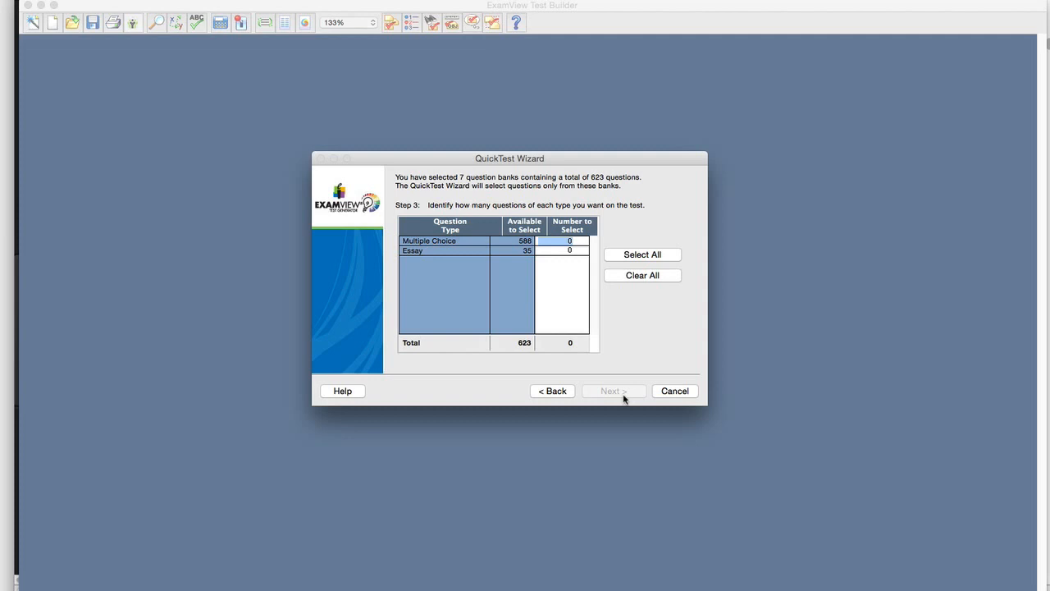
Set the test to 100 multiple choice and 3 essay questions and finish the wizard to create it.
type("100")
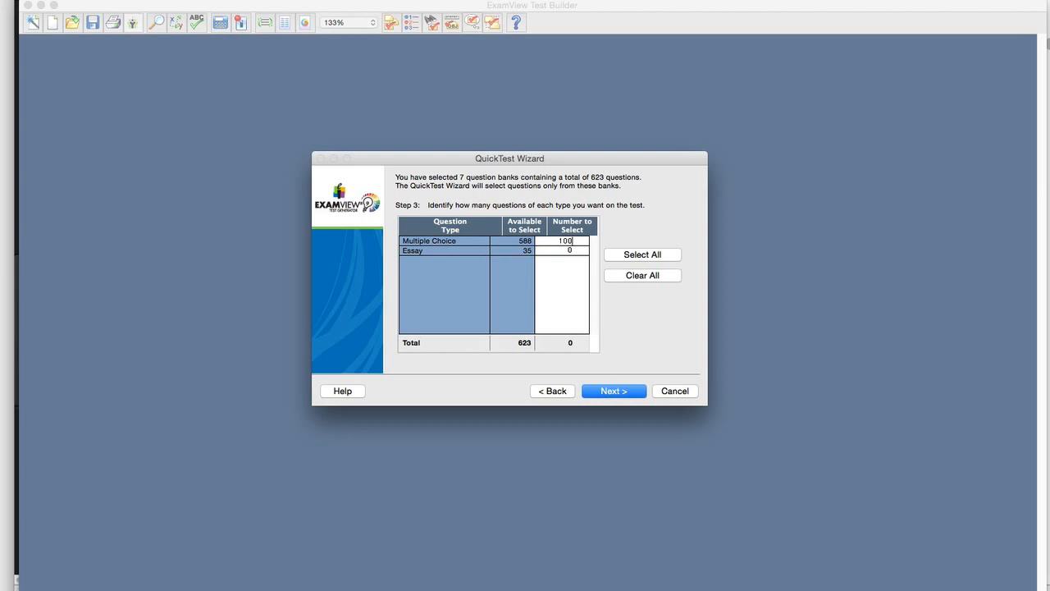
key("Tab")
type("3")
left_click(629, 393)
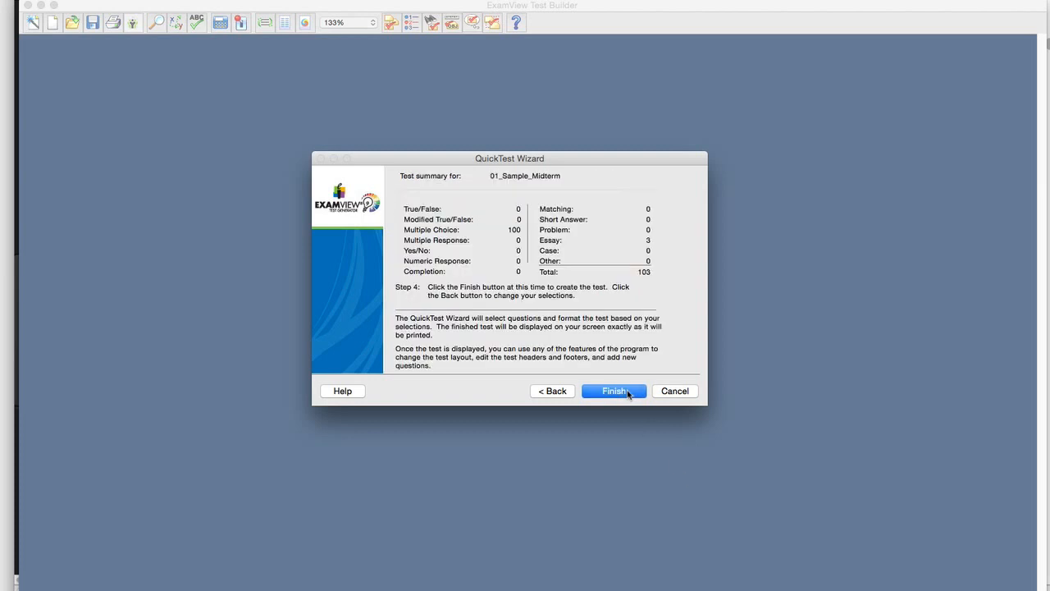
left_click(629, 393)
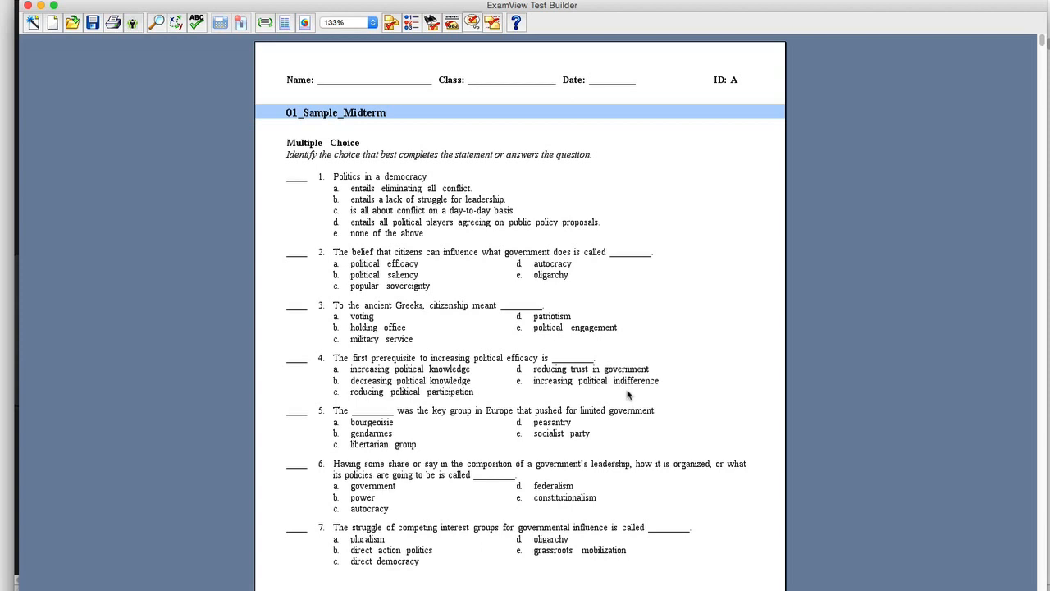
Open multiple choice question 2 in the question editor, highlight its answer a, and close the editor without changes.
left_click(422, 275)
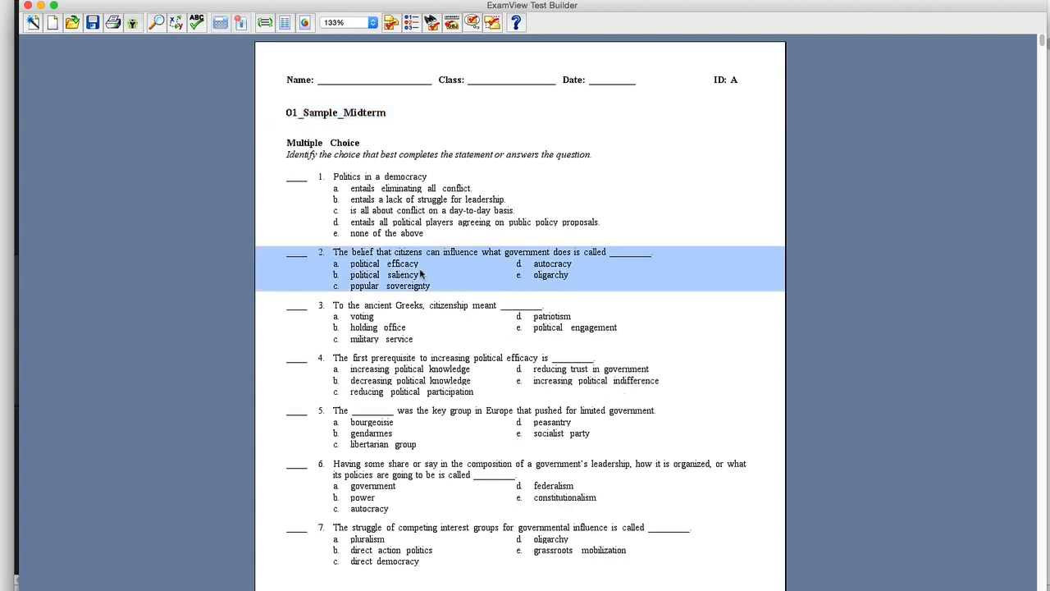
double_click(420, 275)
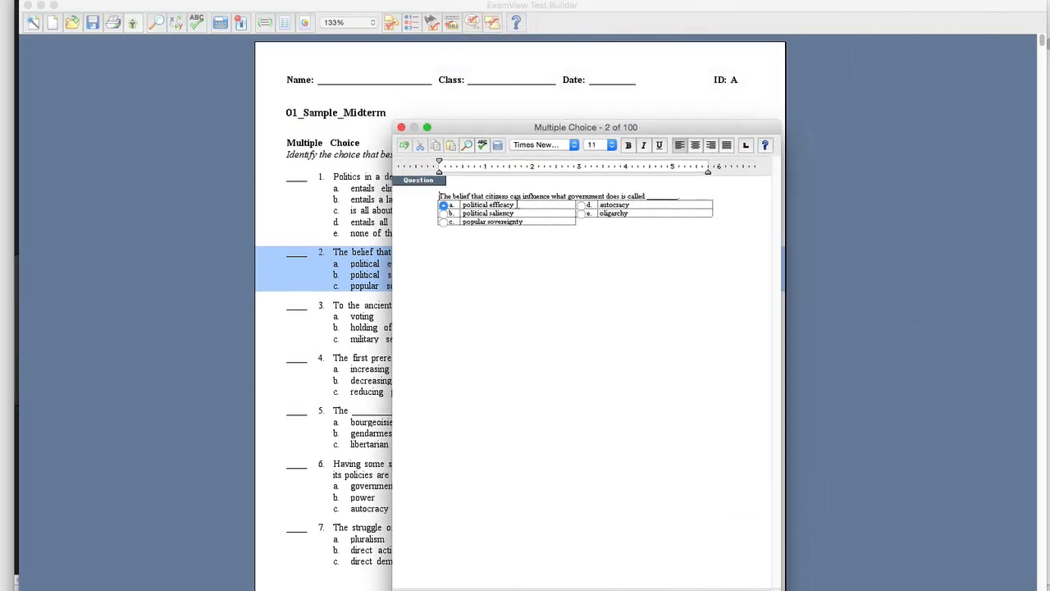
left_click_drag(513, 205, 461, 205)
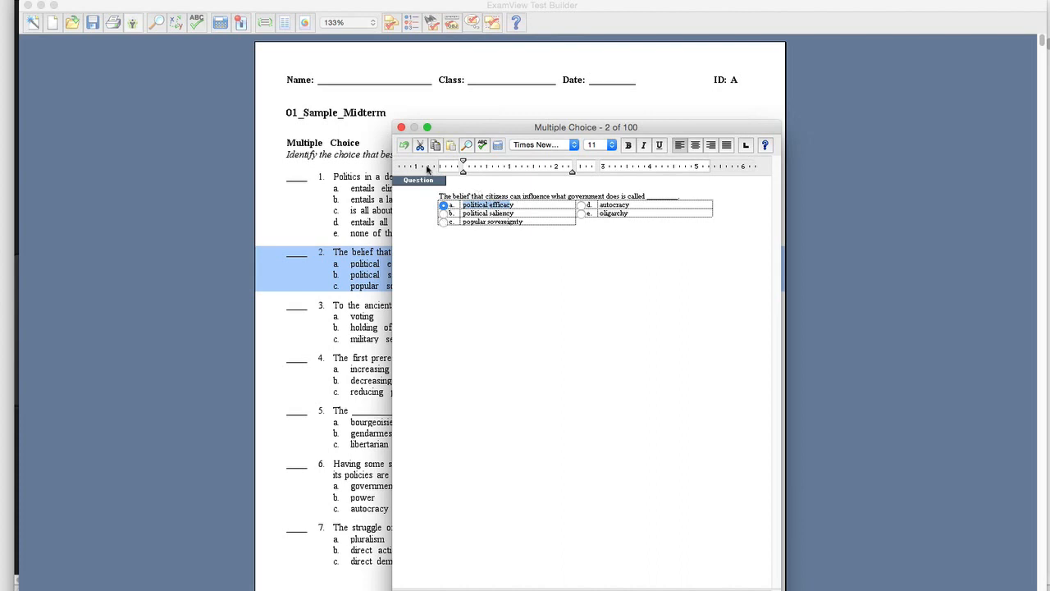
left_click(401, 127)
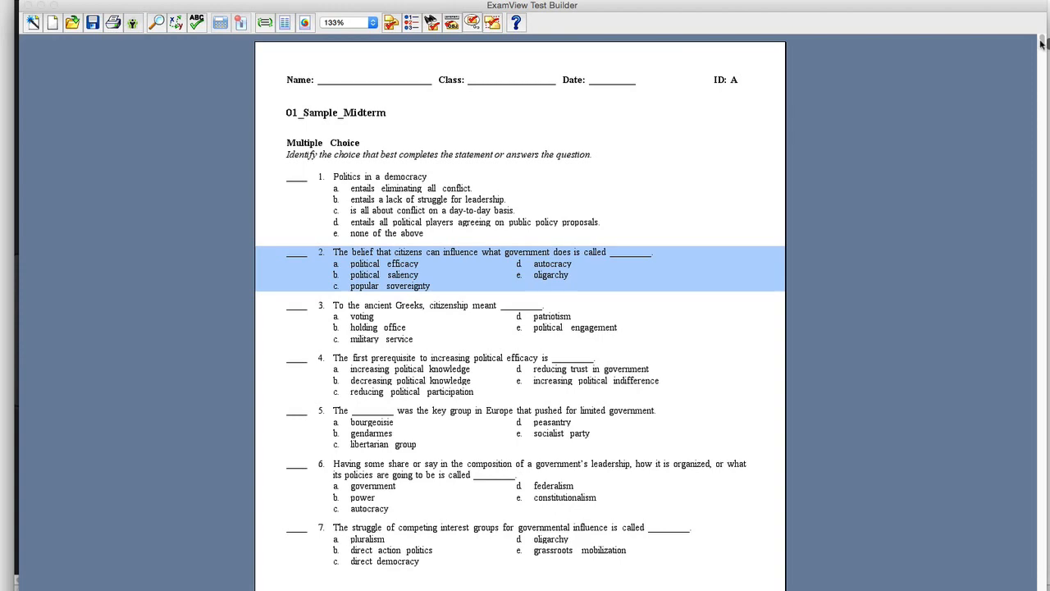
Review the rest of the test, including the essay questions and the answer key, and return to its beginning.
left_click_drag(1042, 44, 1007, 357)
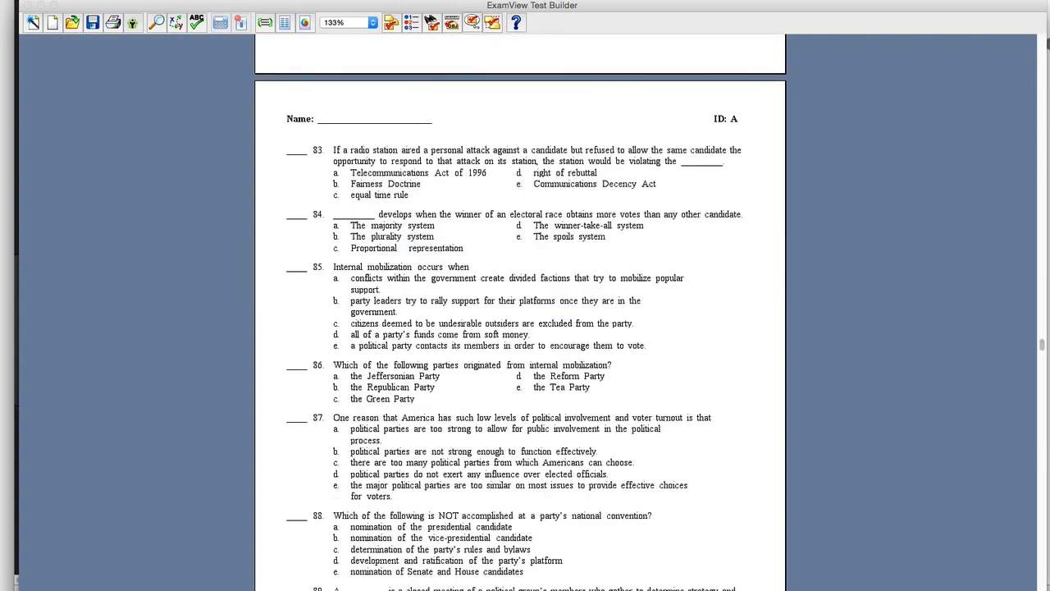
left_click(1042, 460)
left_click(1042, 459)
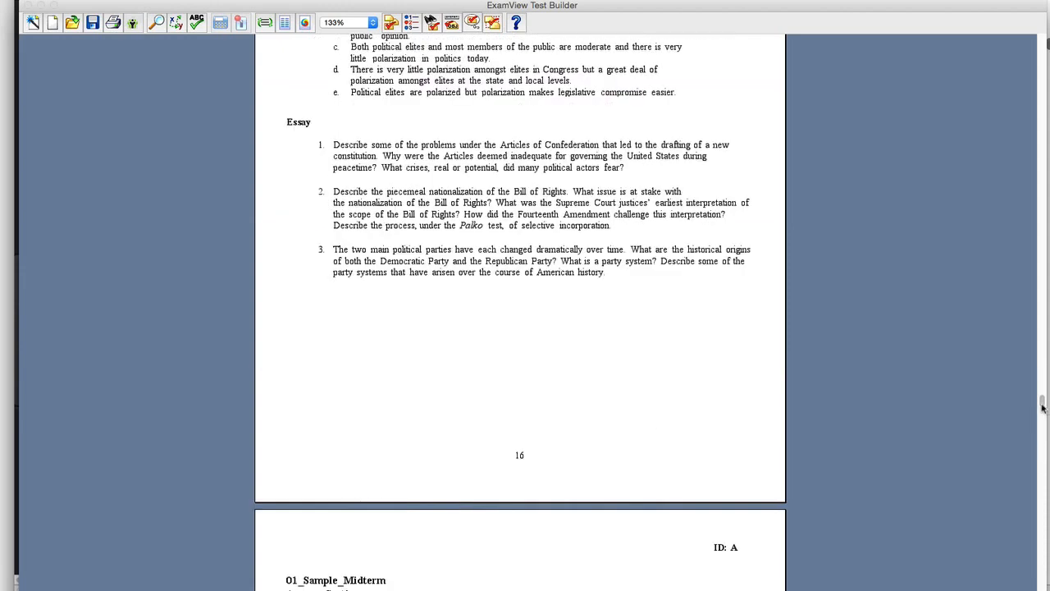
left_click(1034, 495)
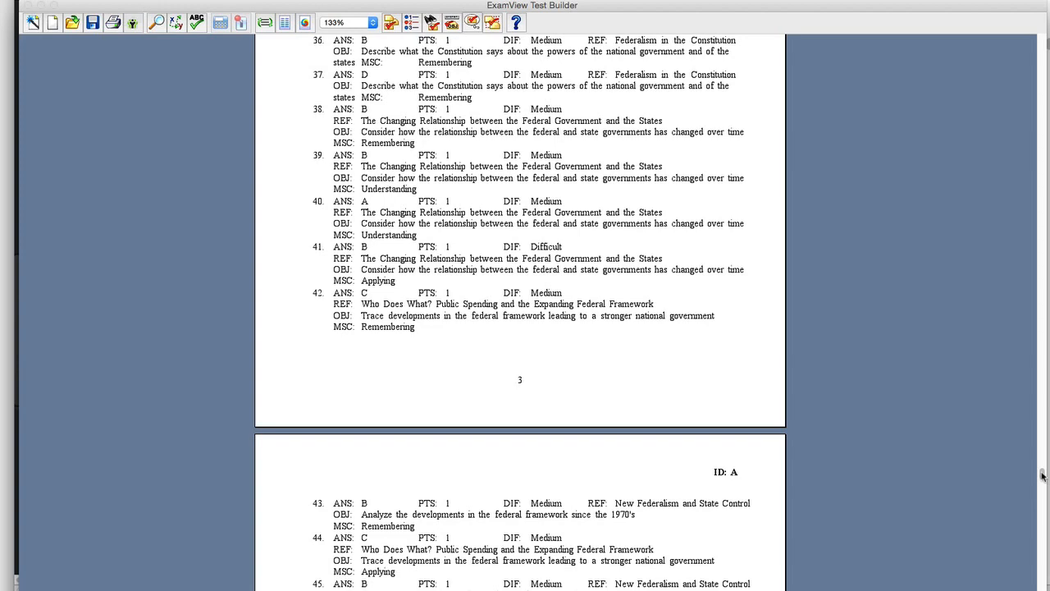
left_click_drag(1042, 476, 1042, 40)
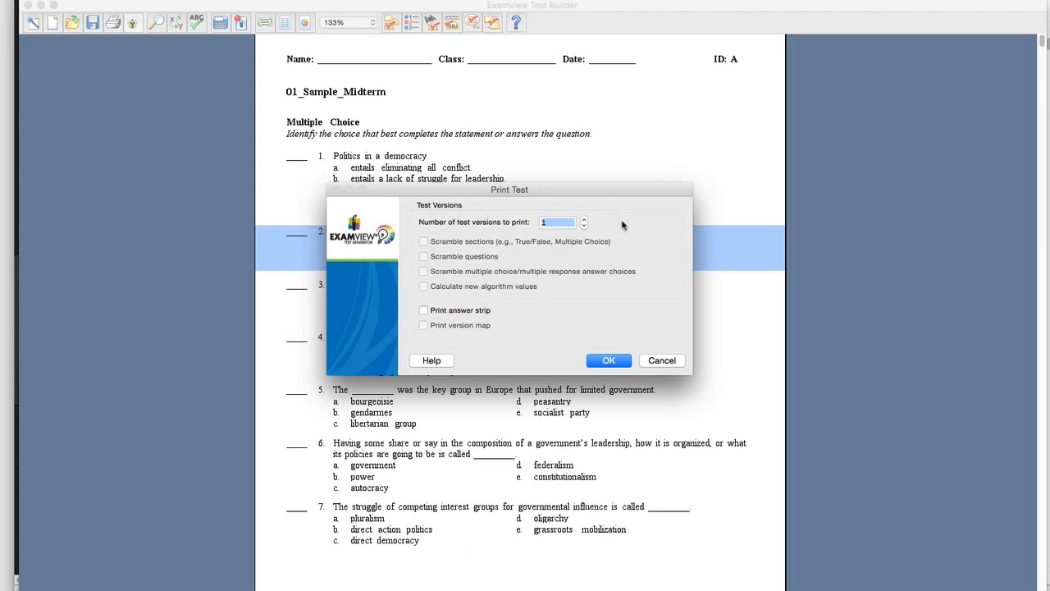
Try out print settings for 4 test versions with scrambled sections, questions and multiple choice answer choices, then cancel printing.
left_click(584, 219)
left_click(583, 219)
left_click(583, 219)
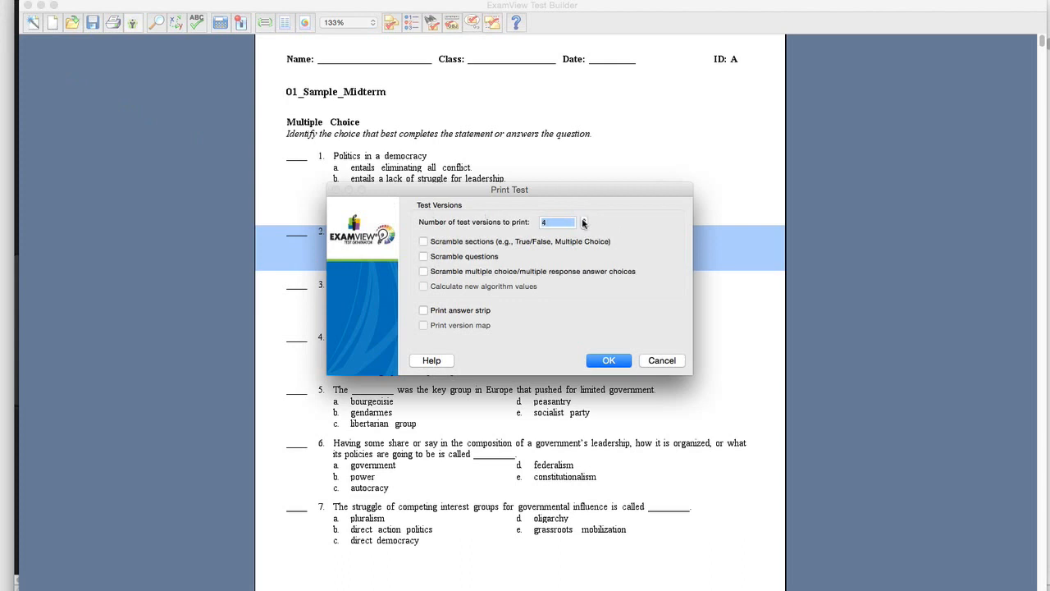
left_click(423, 243)
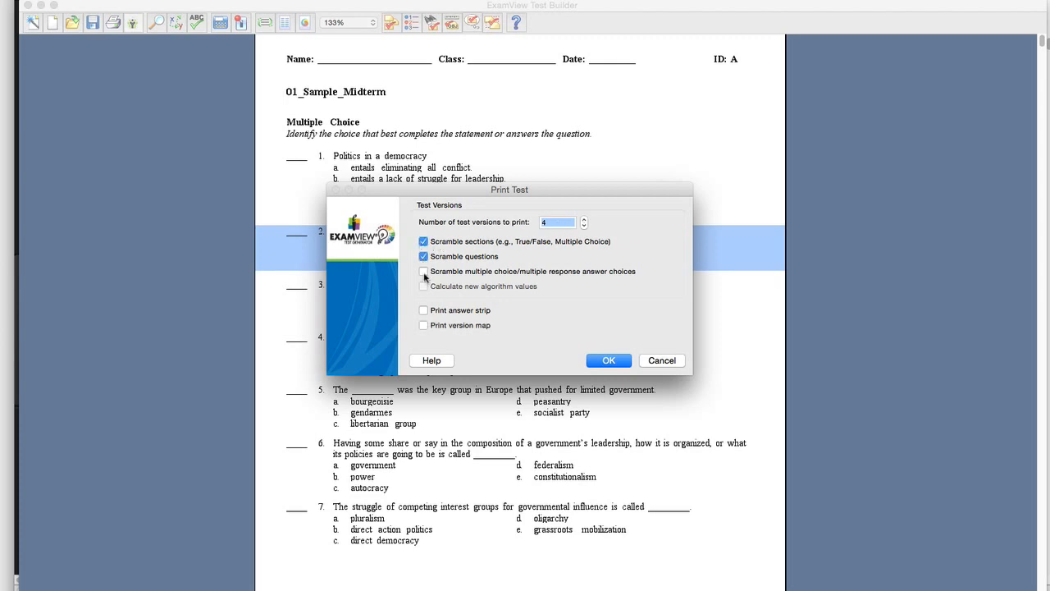
left_click(424, 272)
left_click(649, 364)
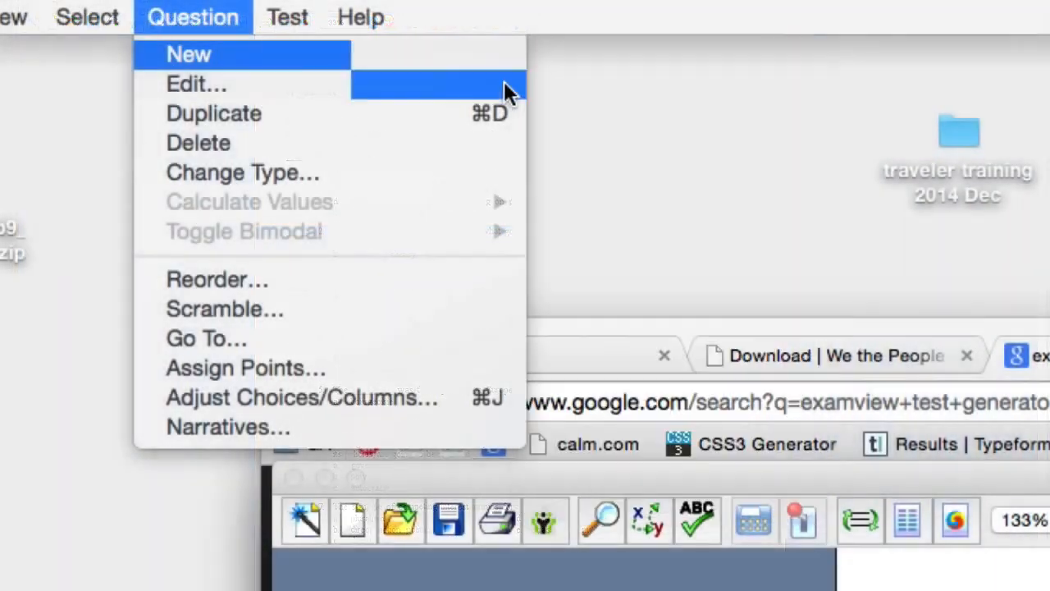
Try to insert a hyperlink on the word "democracy" in question 1, then cancel it and close the question editor.
mouse_move(427, 59)
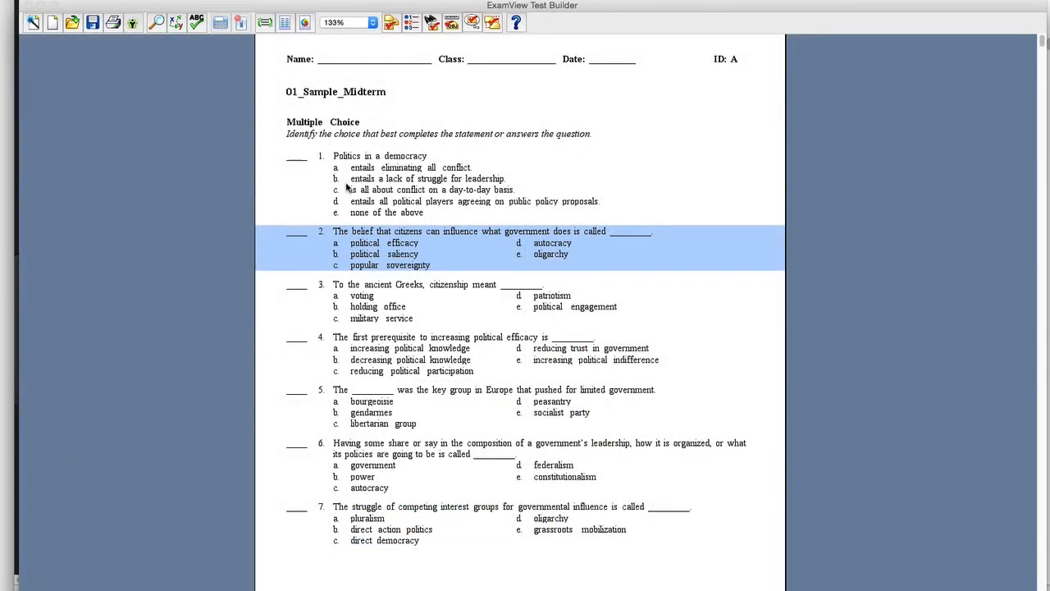
double_click(347, 187)
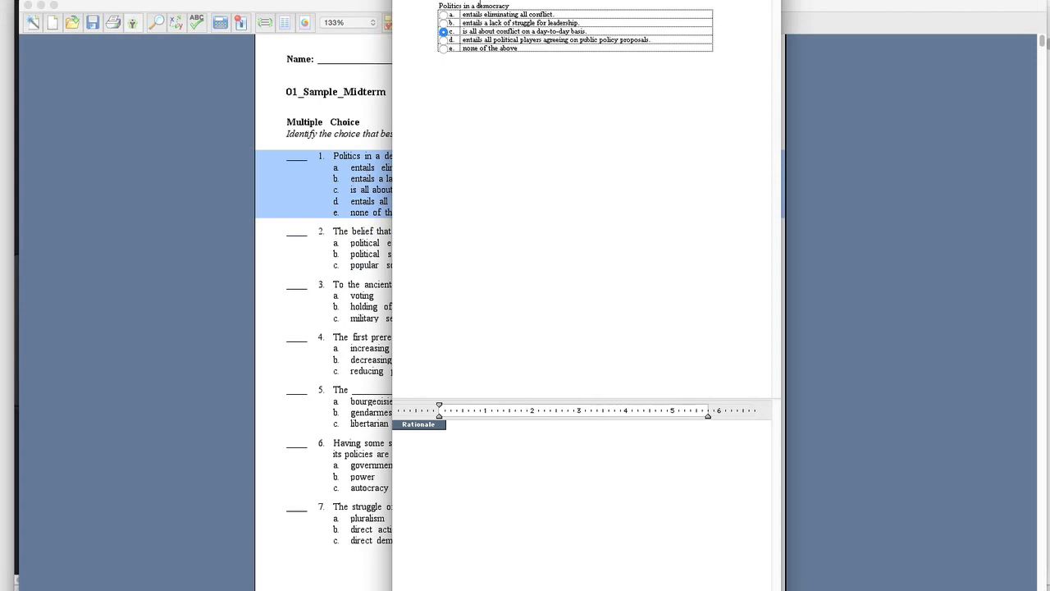
left_click_drag(510, 6, 439, 5)
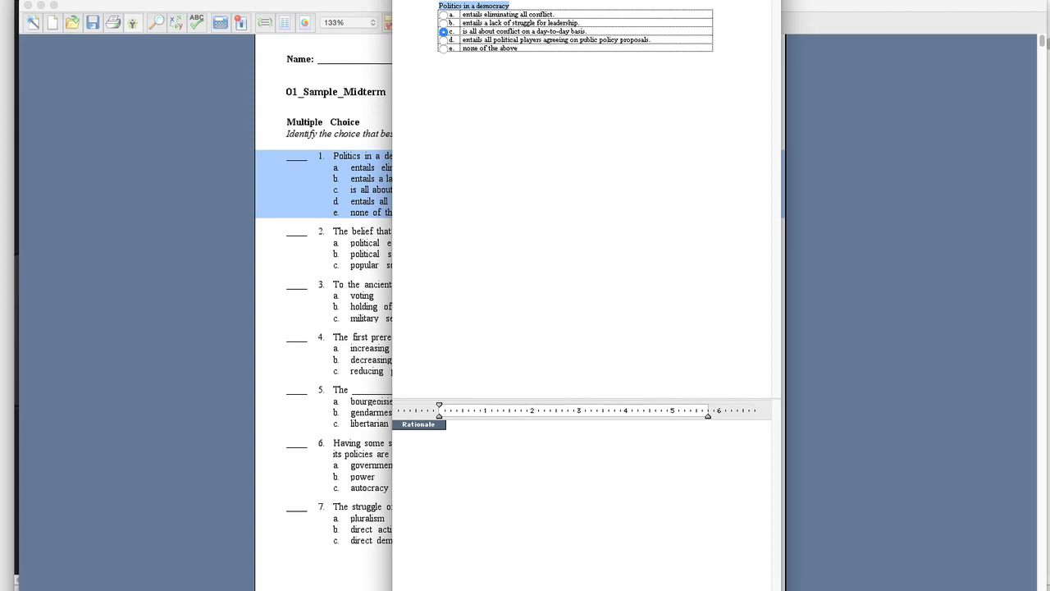
left_click_drag(509, 5, 477, 5)
left_click(140, 12)
left_click(153, 105)
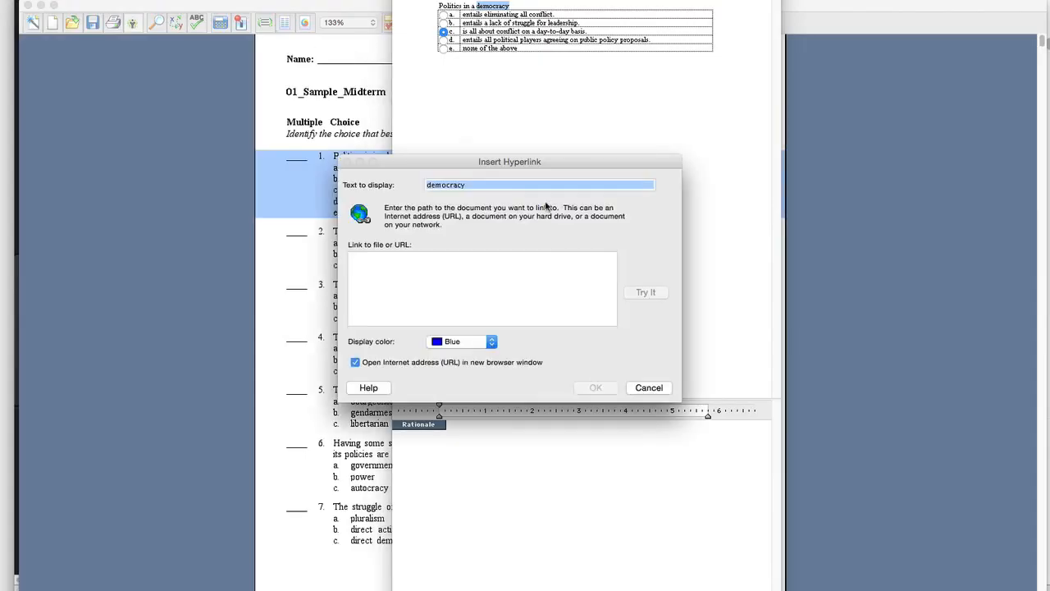
left_click_drag(521, 163, 600, 123)
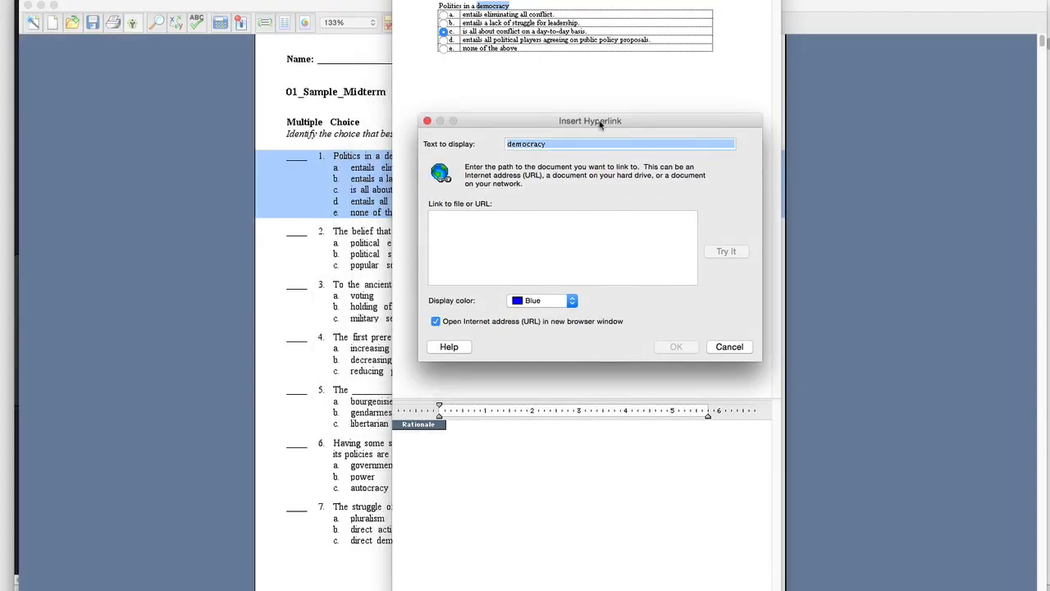
left_click(728, 347)
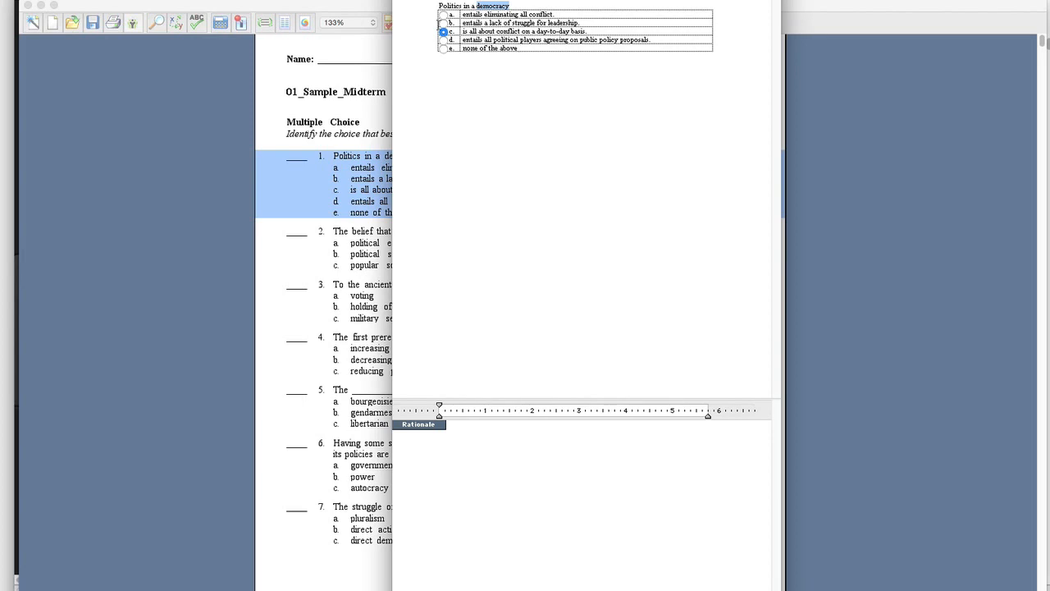
key("Escape")
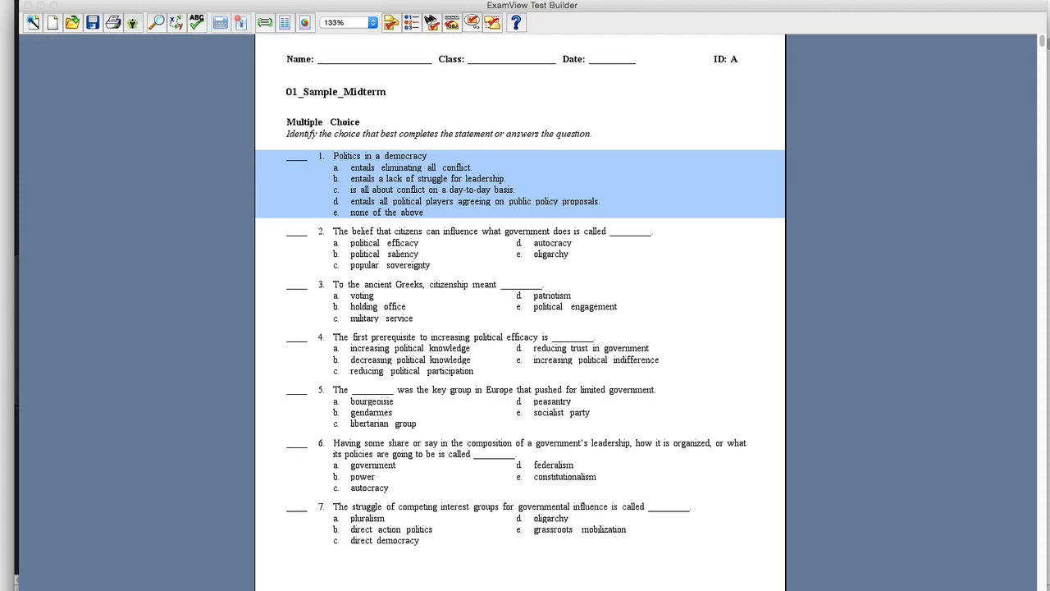
Start selecting questions by criteria, add the question banks for Chapters 1 to 5, and continue to the criteria.
left_click(381, 23)
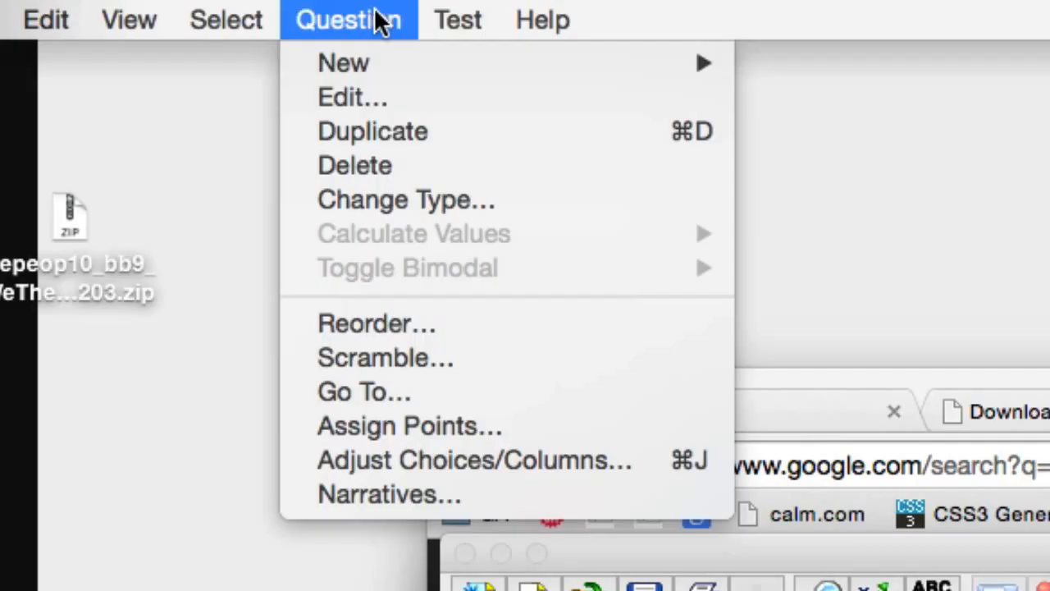
mouse_move(223, 15)
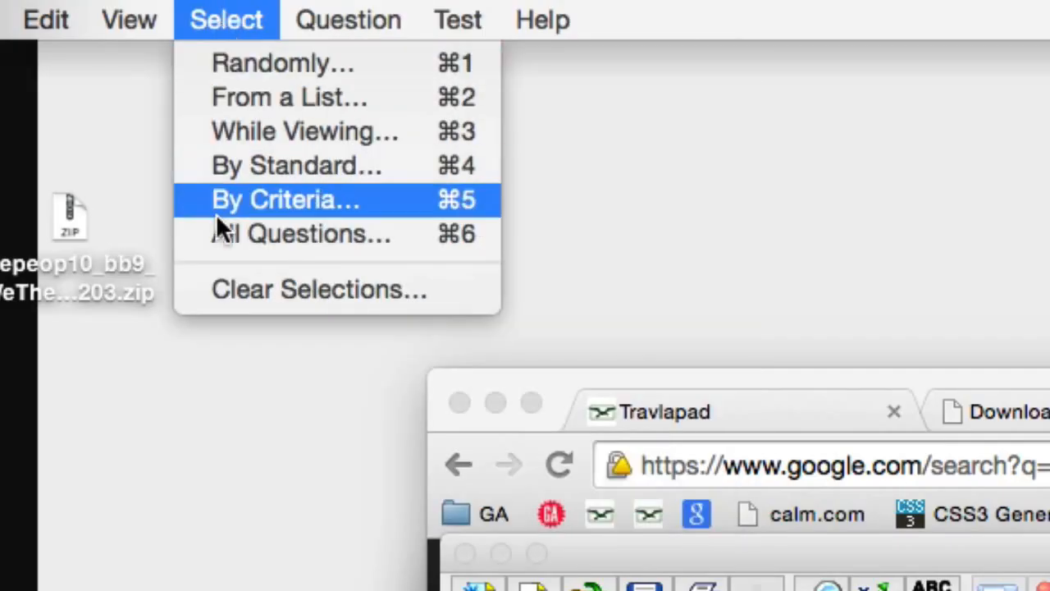
left_click(232, 200)
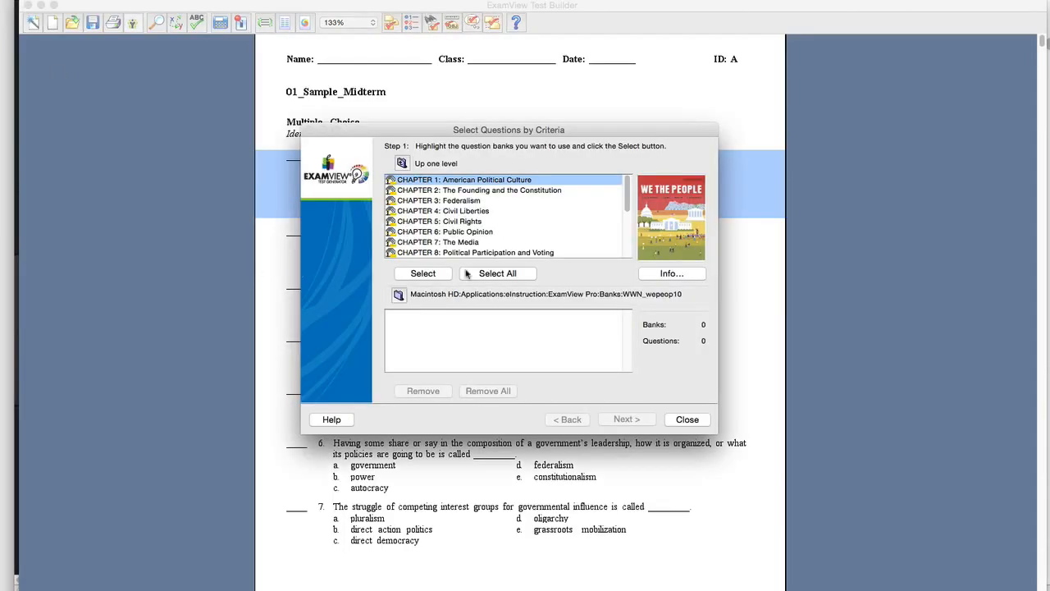
left_click(468, 226, "shift")
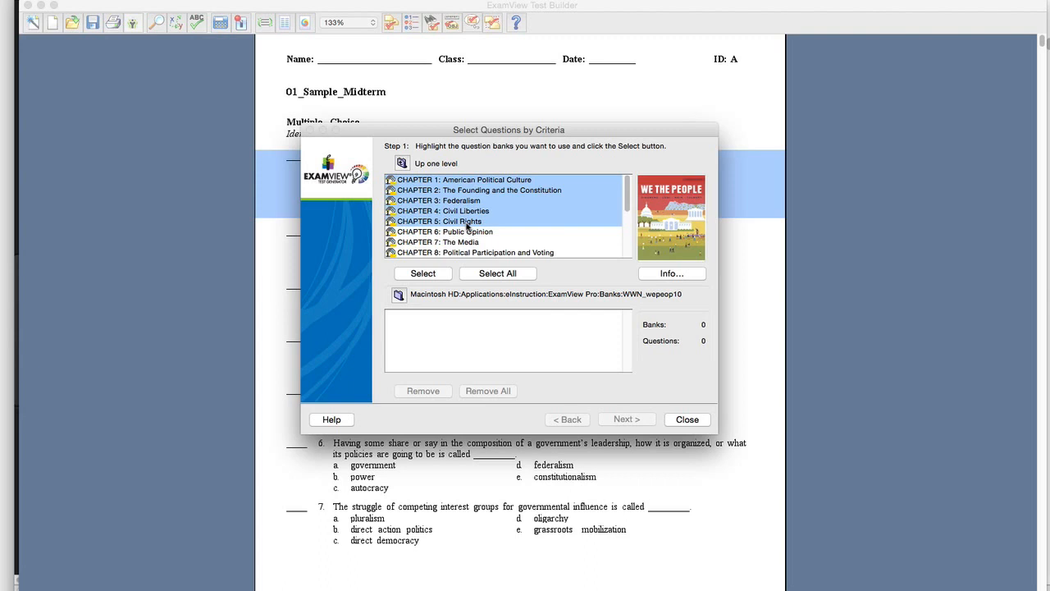
left_click(426, 274)
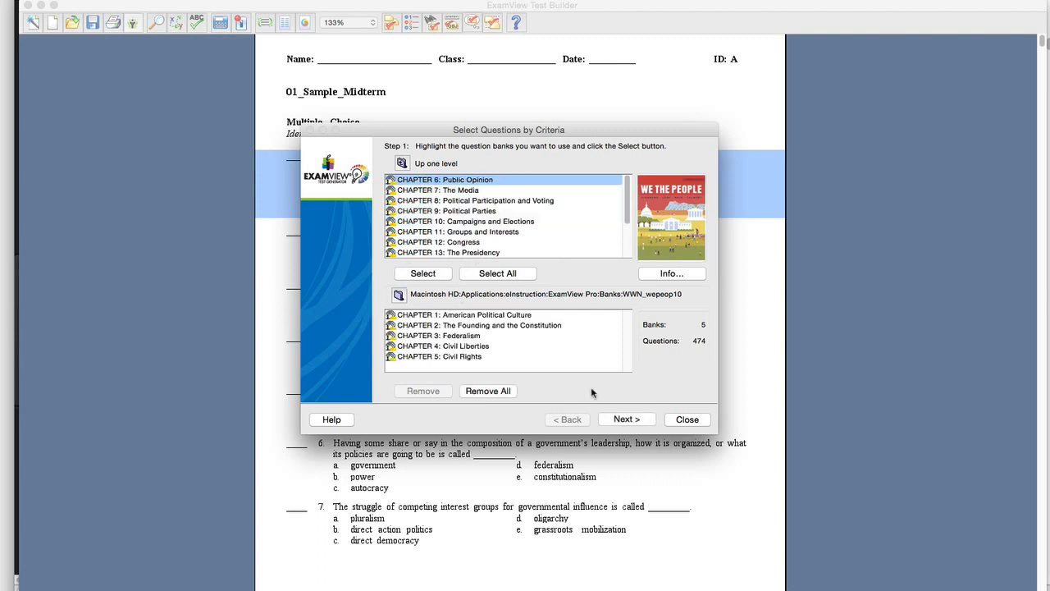
left_click(627, 420)
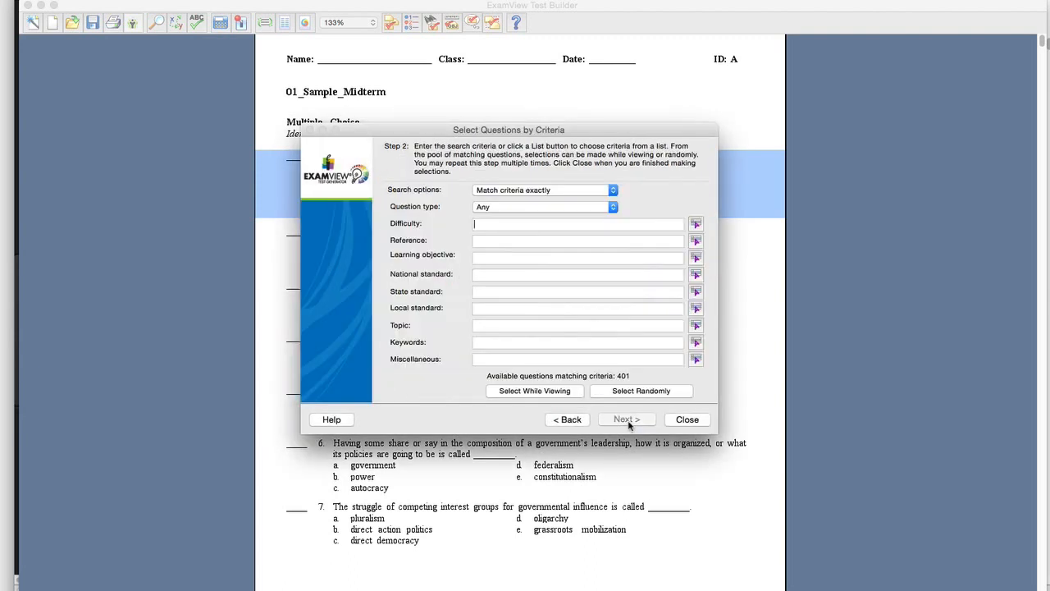
Set the search criteria to Difficult for difficulty and Remembering for the miscellaneous field.
left_click(695, 224)
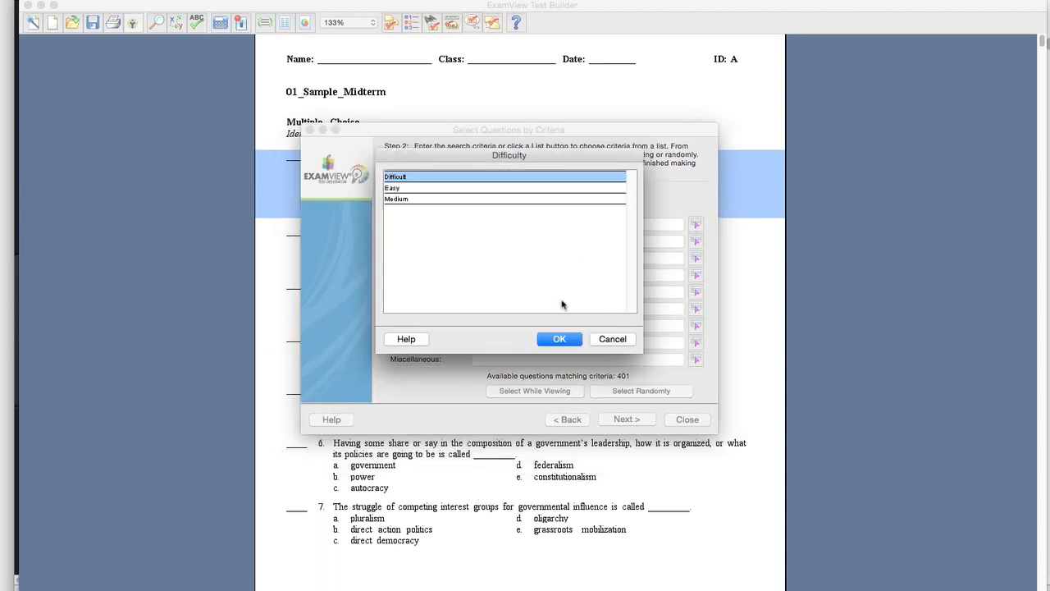
left_click(559, 339)
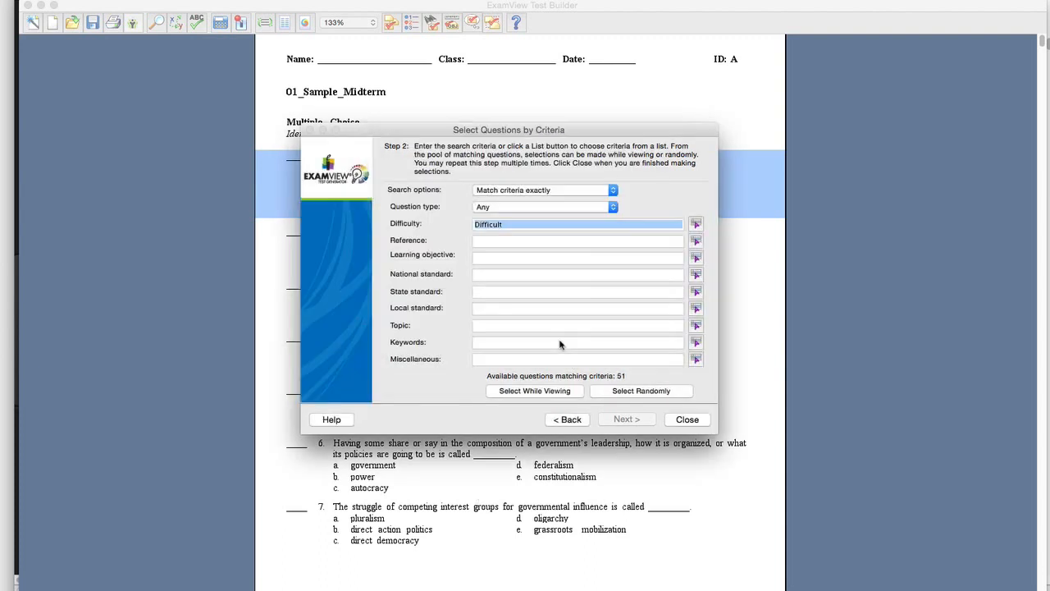
left_click(696, 359)
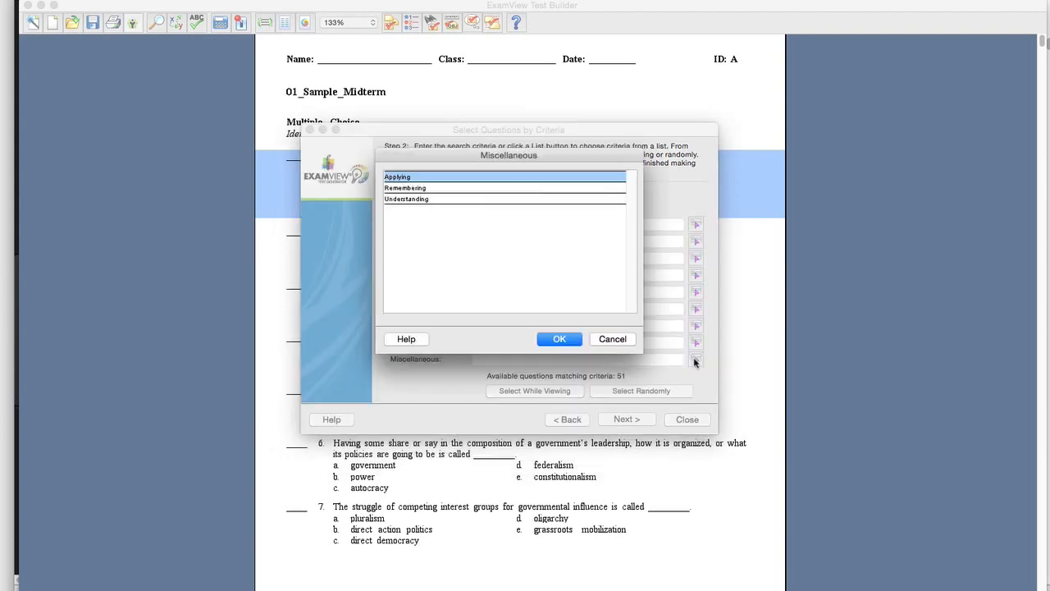
left_click(465, 189)
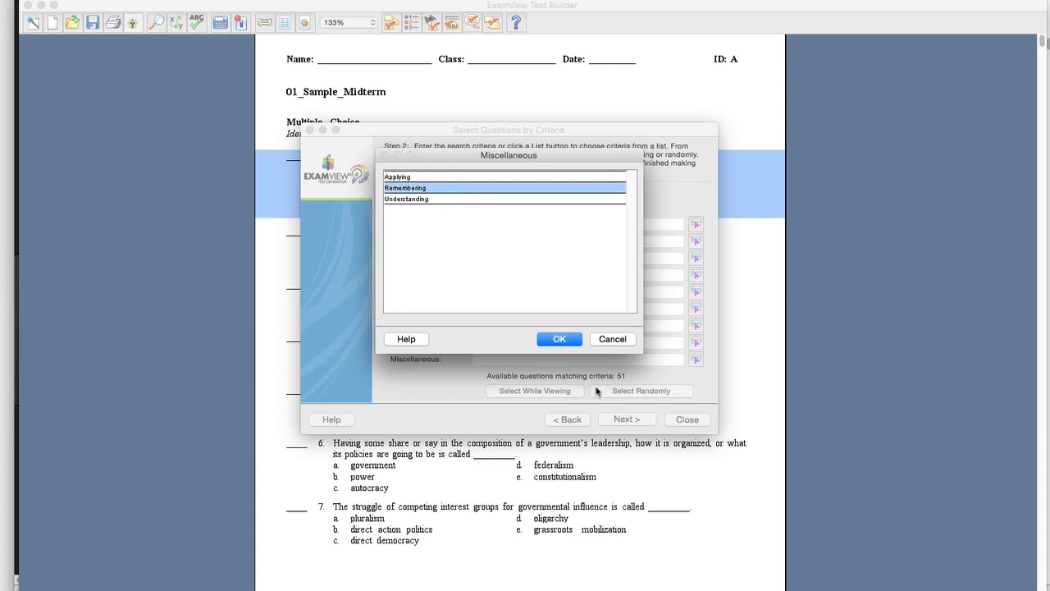
left_click(554, 340)
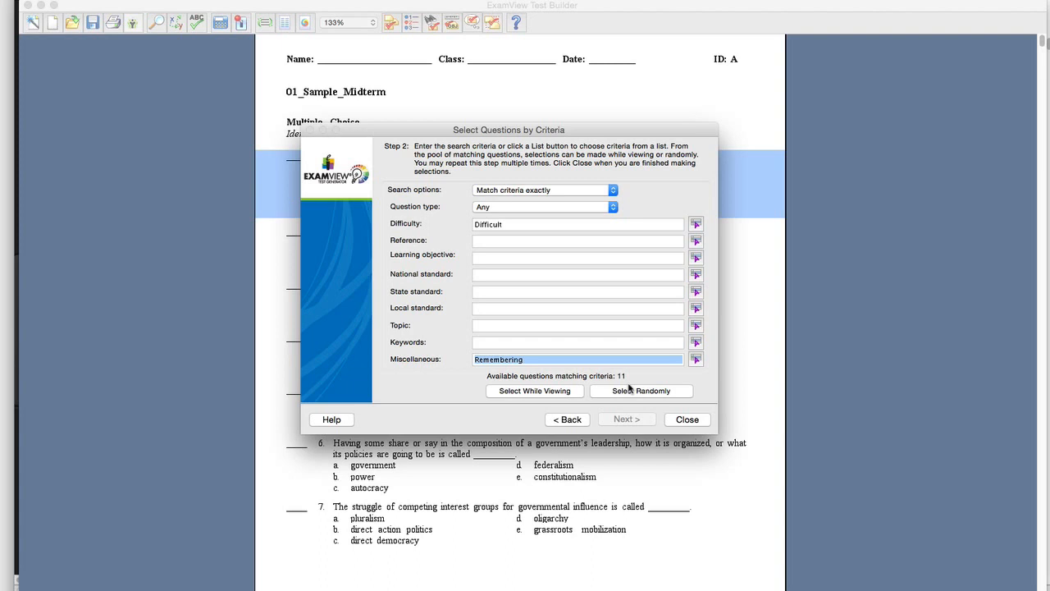
View the matching questions and mark both multiple choice questions from Chapter 4: Civil Liberties for the test.
left_click(536, 393)
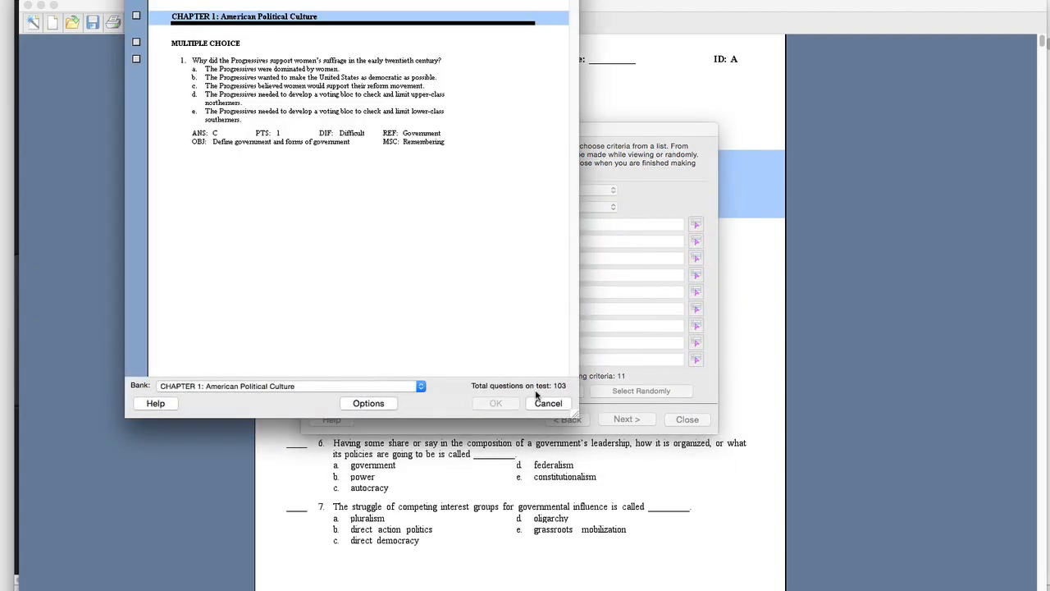
left_click(409, 389)
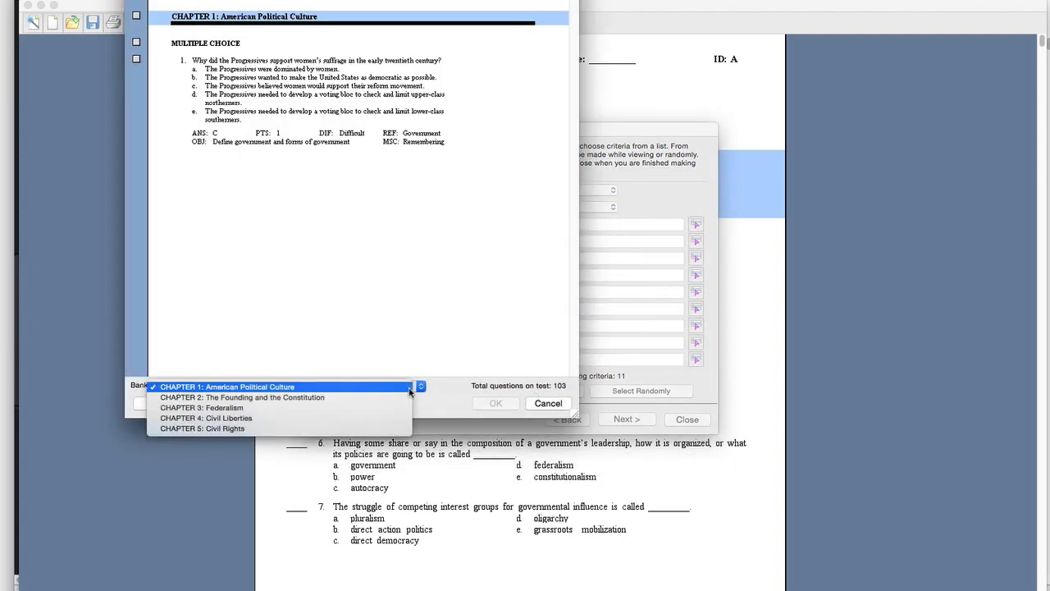
left_click(390, 419)
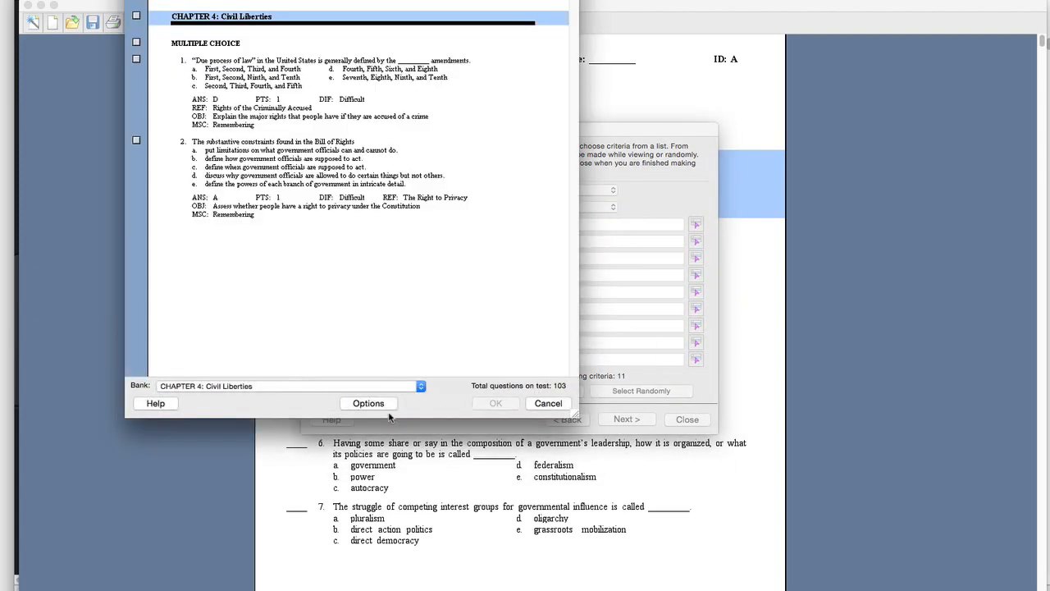
left_click(136, 59)
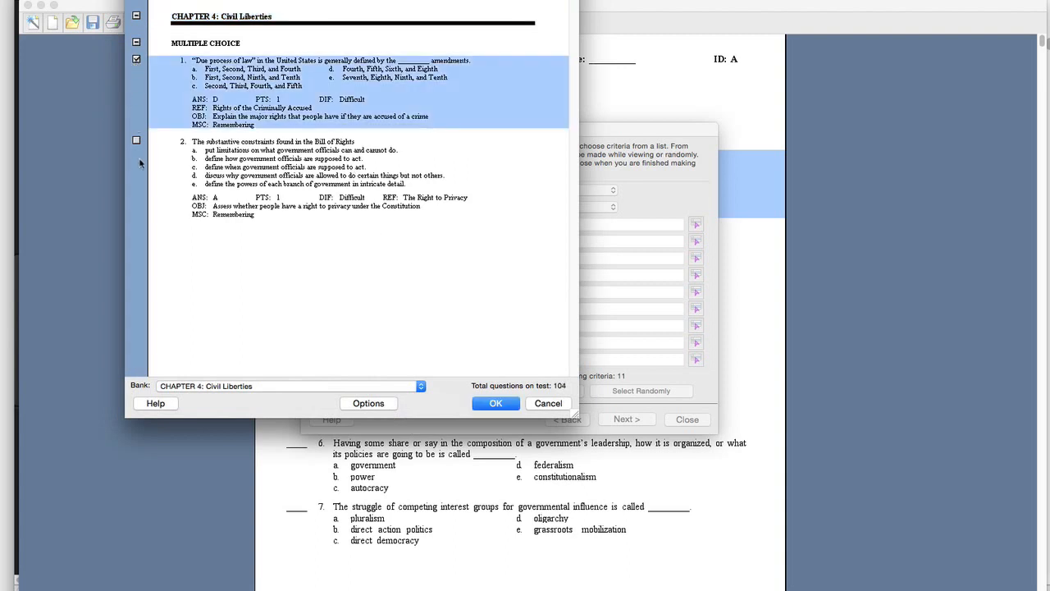
left_click(137, 140)
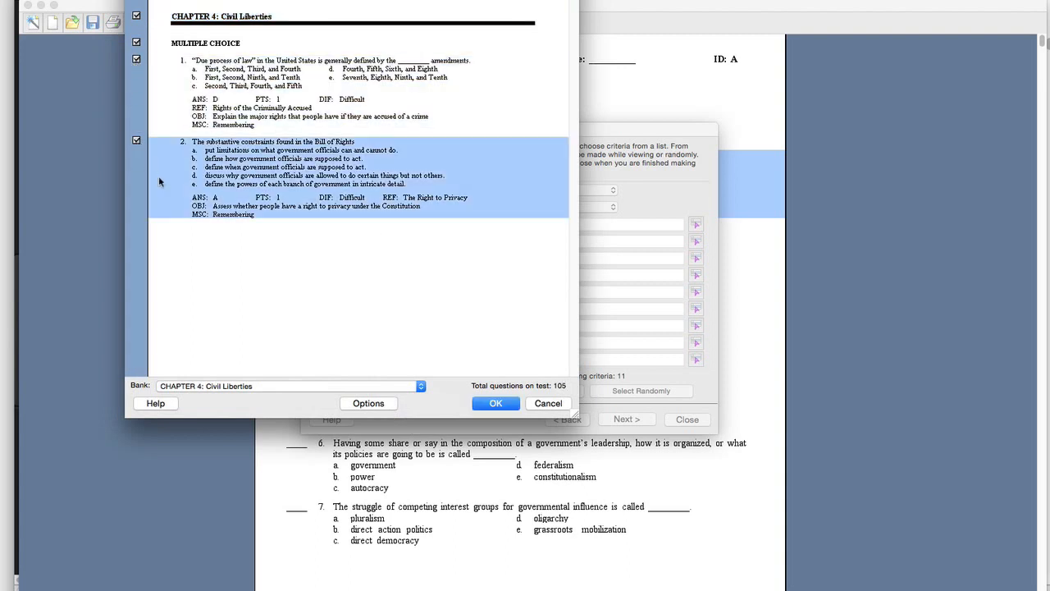
Mark the first two multiple choice questions from Chapter 5: Civil Rights for the test and finish selecting by criteria.
left_click(390, 391)
left_click(373, 399)
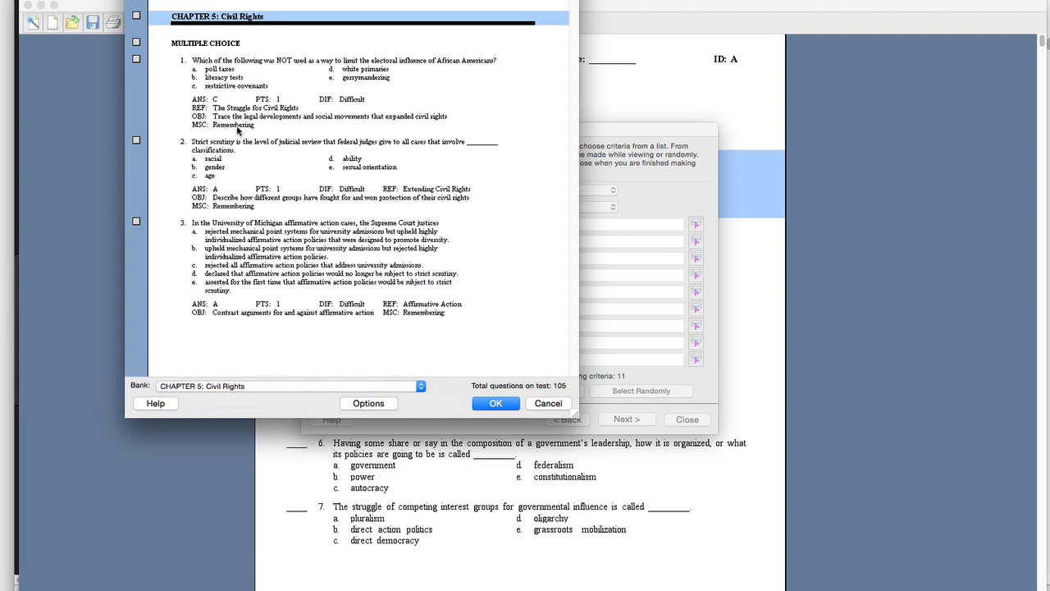
left_click(136, 59)
left_click(136, 141)
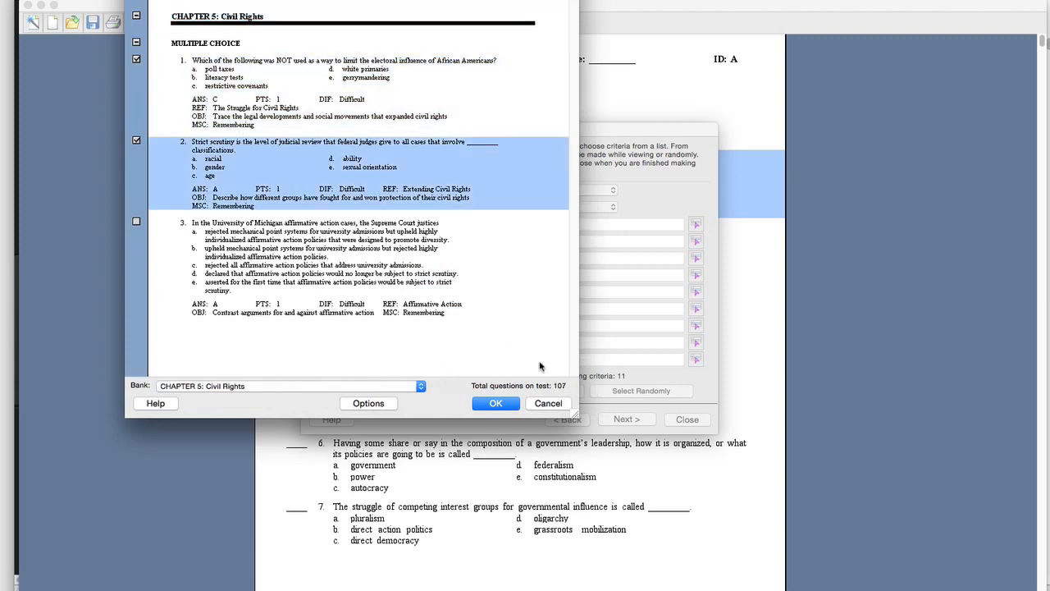
left_click(507, 407)
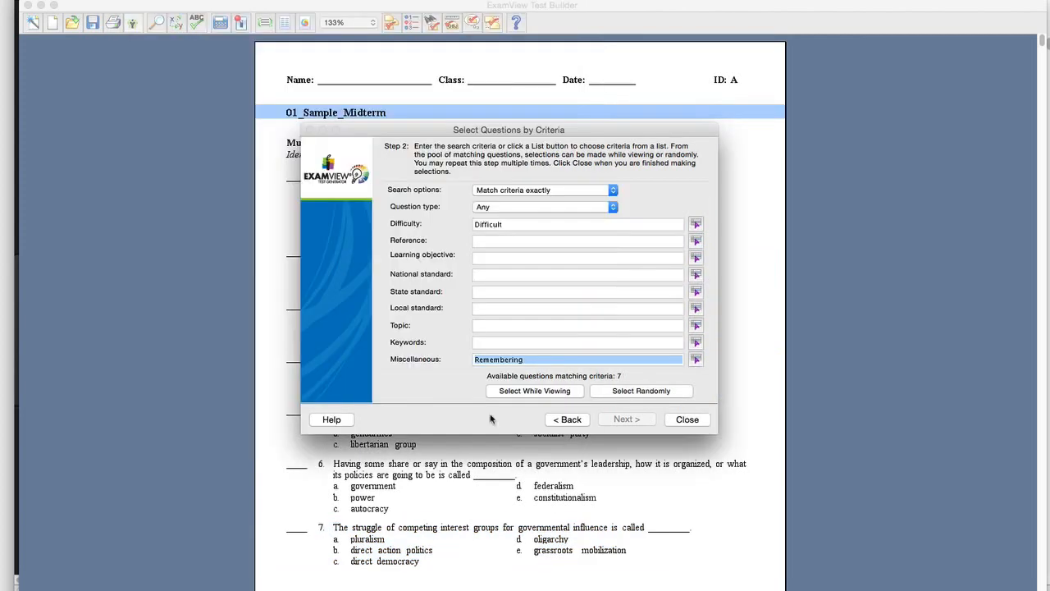
left_click(682, 420)
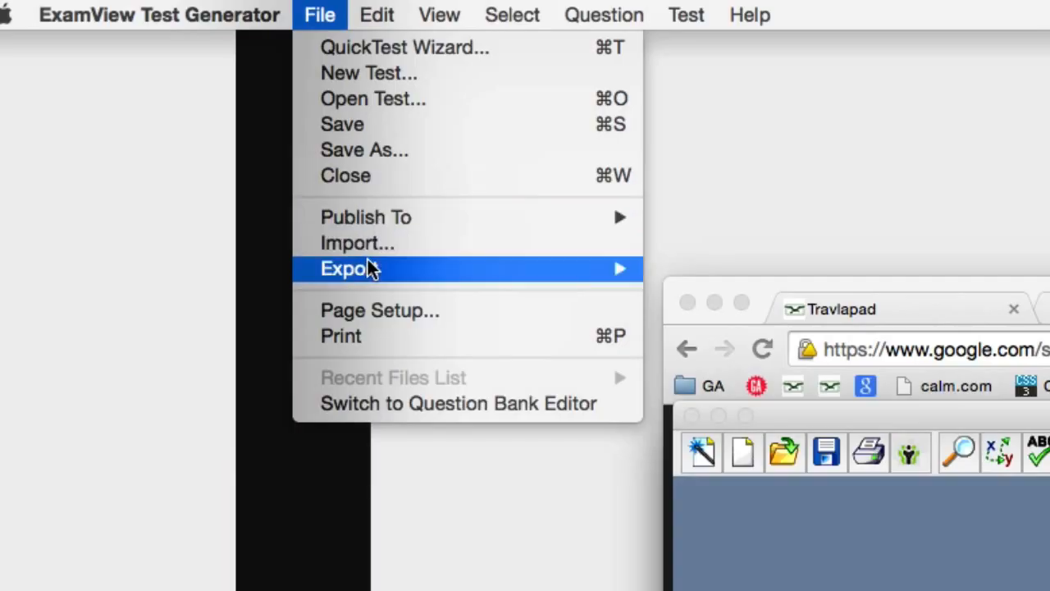
mouse_move(369, 268)
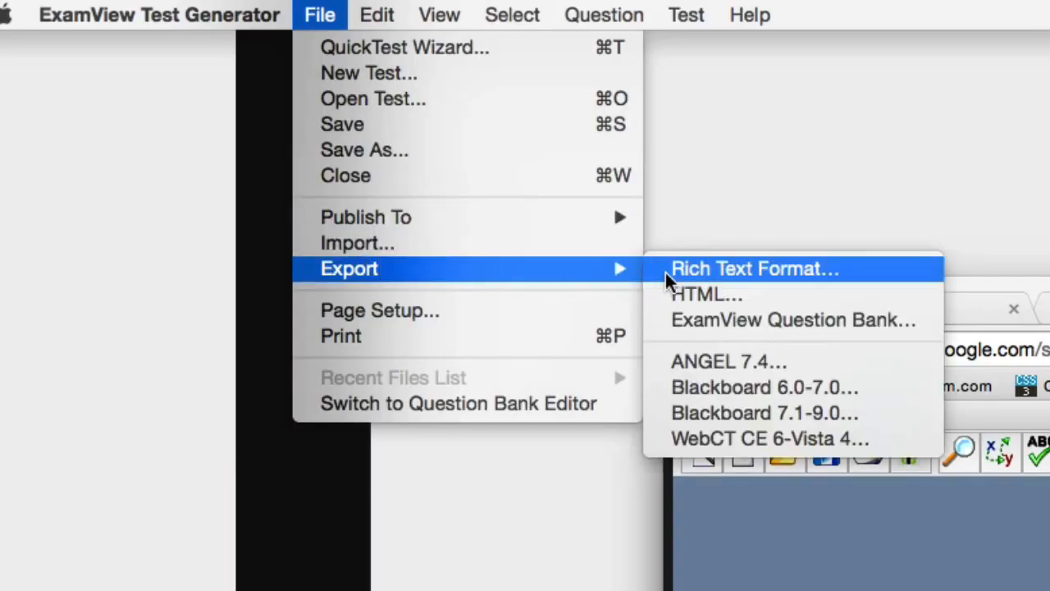
left_click(702, 278)
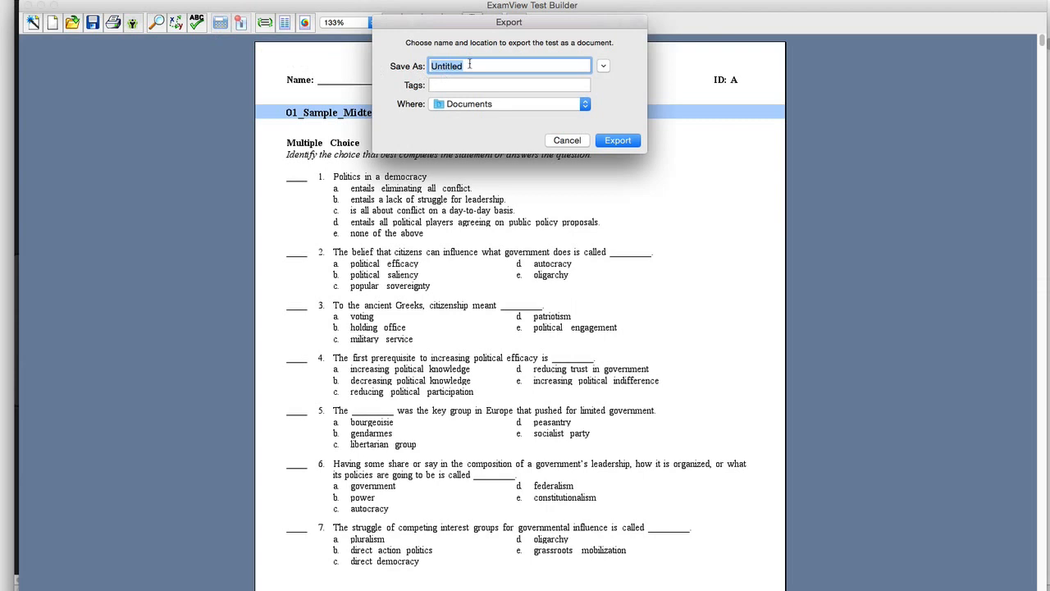
left_click(572, 145)
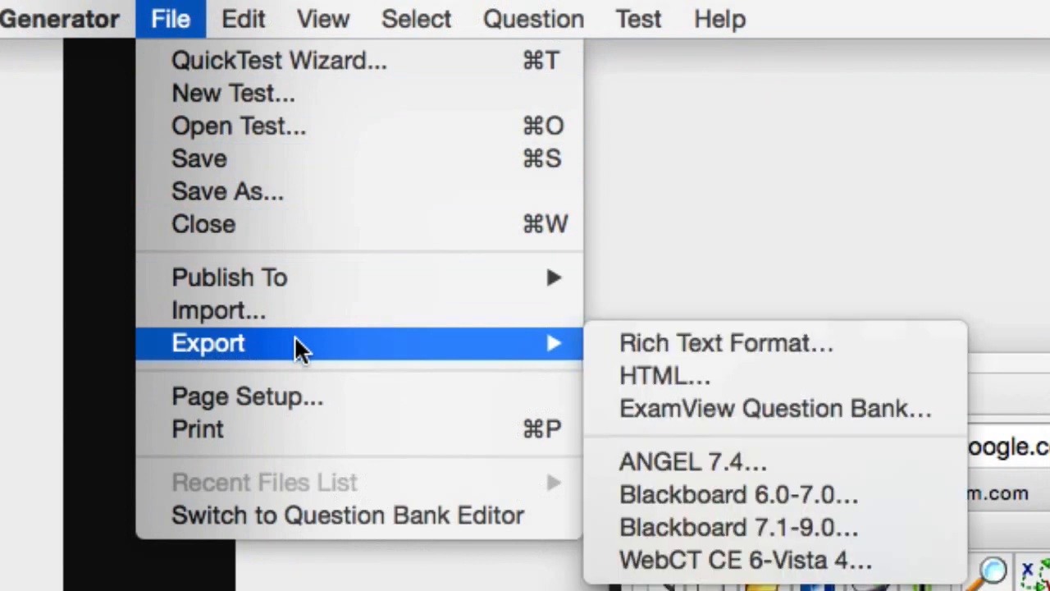
Export the test in Blackboard 7.1-9.0 format to the Desktop as "01_Midterm 2015 Spring.zip".
mouse_move(537, 345)
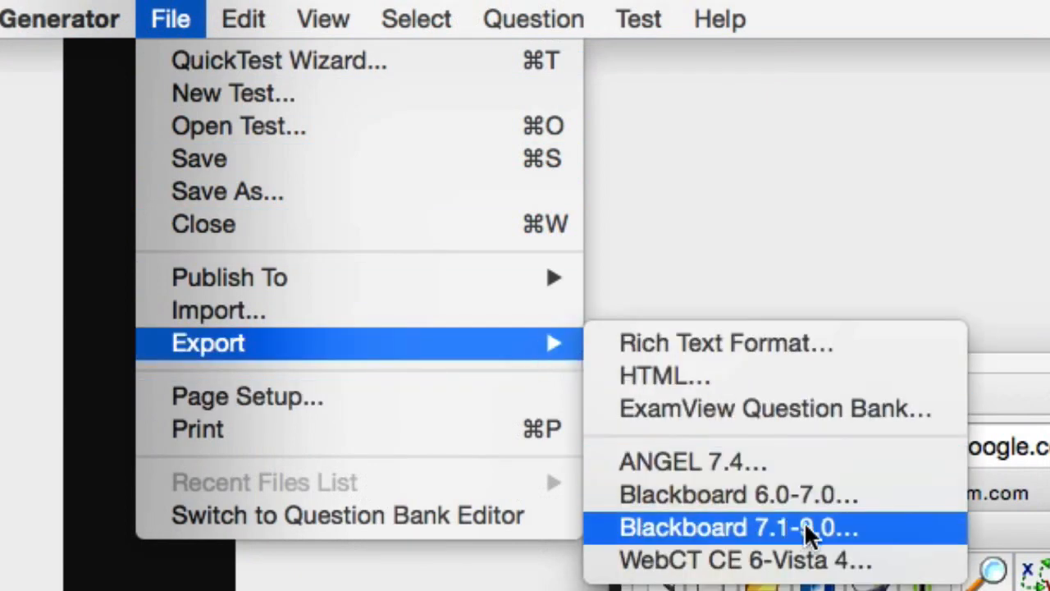
left_click(852, 531)
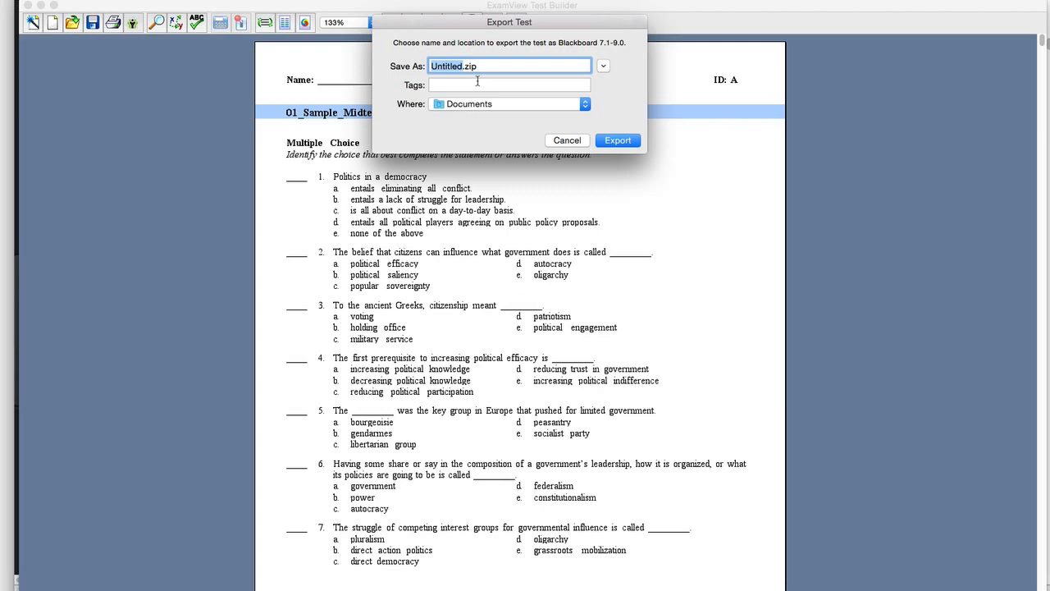
type("01_")
type("Midterm 2015 Spring")
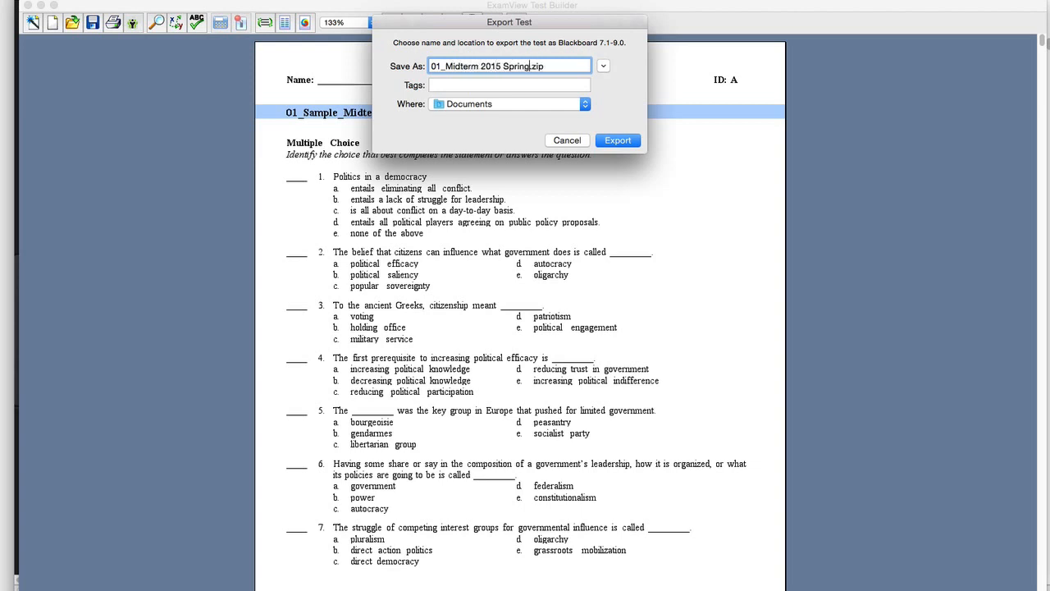
left_click(496, 107)
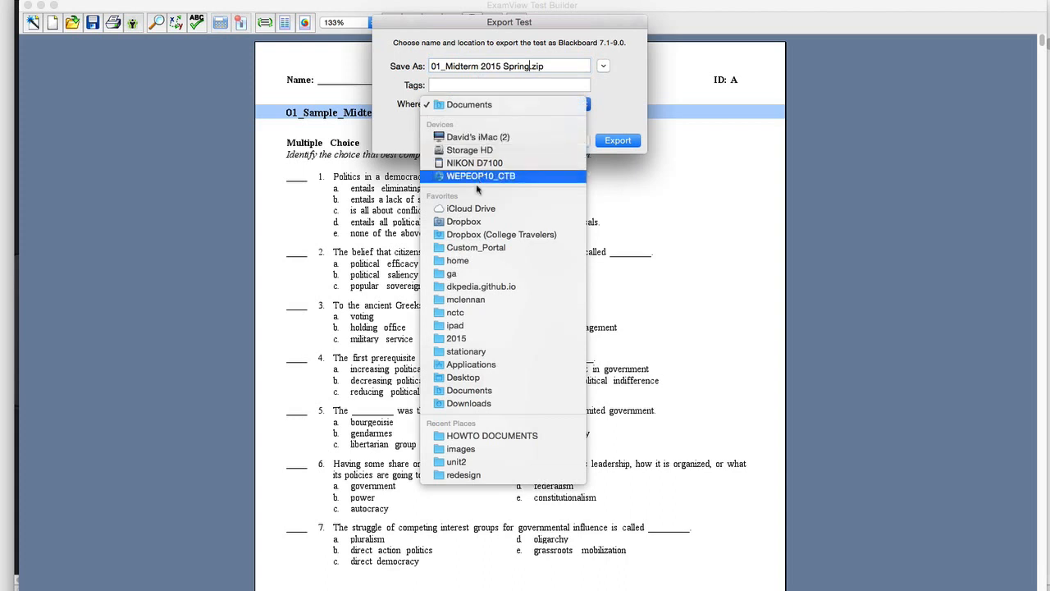
left_click(478, 378)
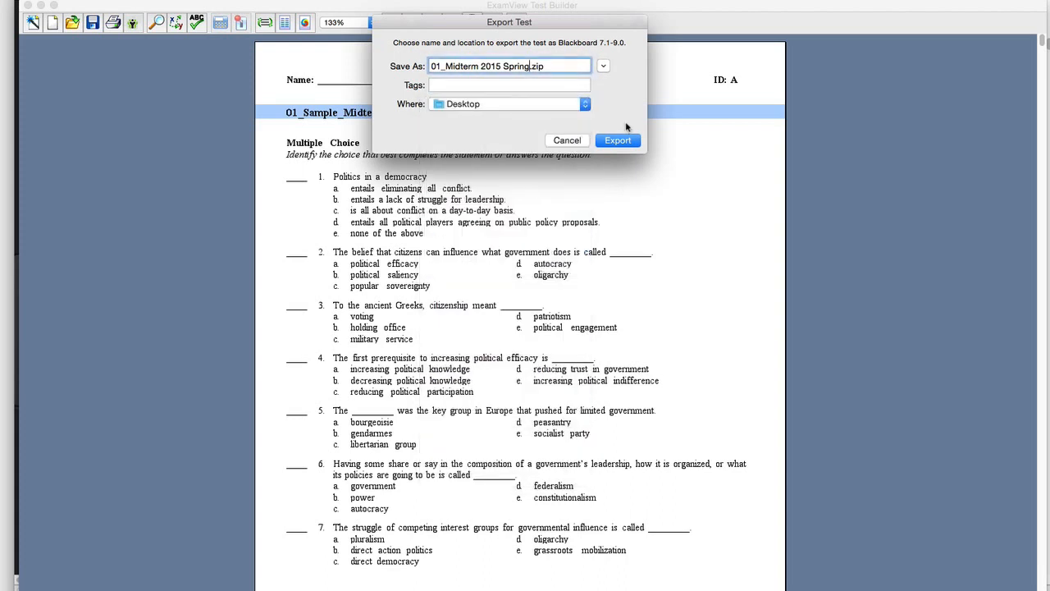
left_click(622, 145)
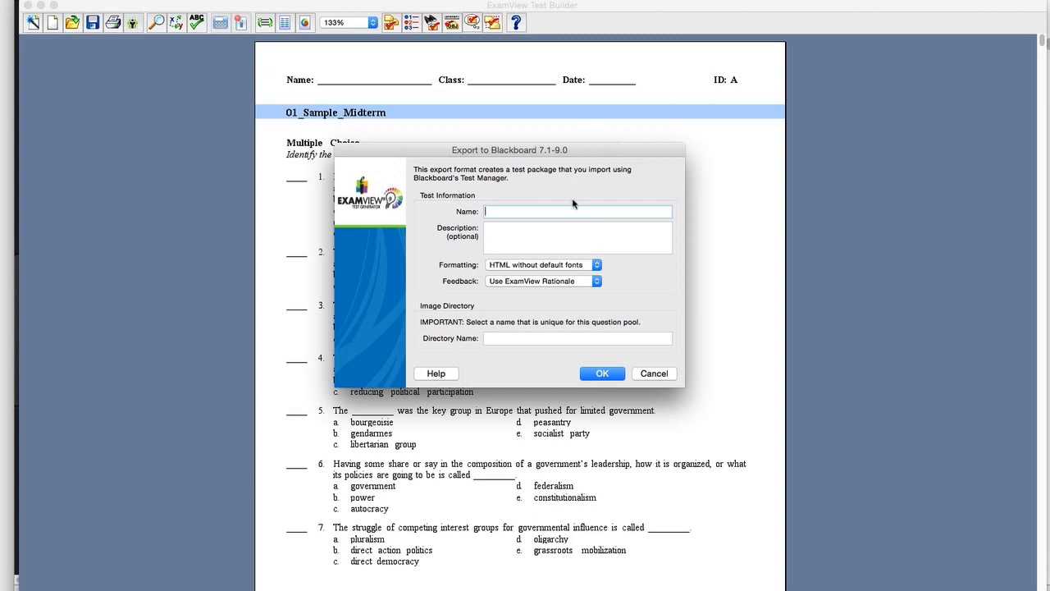
Name the Blackboard test "01_Midterm2015 ExamView Demonstration with Norton" in the export's test information.
type("M")
key("BackSpace")
type("01")
type("_Midter")
type("m2015")
type(" ExamView D")
type("emonstration")
type(" with Norton")
Leave the description empty, set the image directory name to "exams", and complete the Blackboard export.
left_click(531, 235)
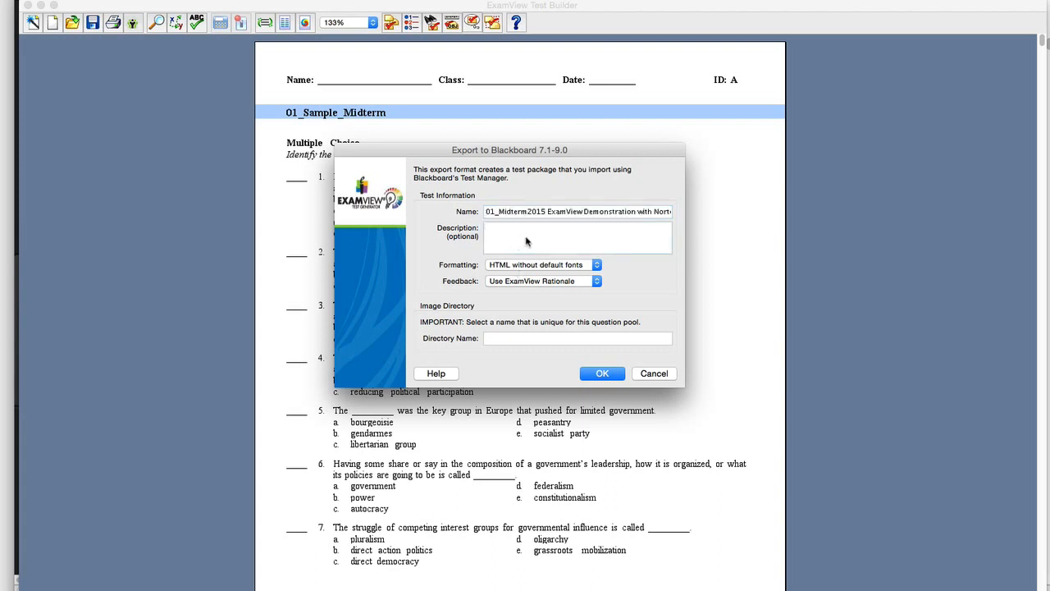
left_click(507, 341)
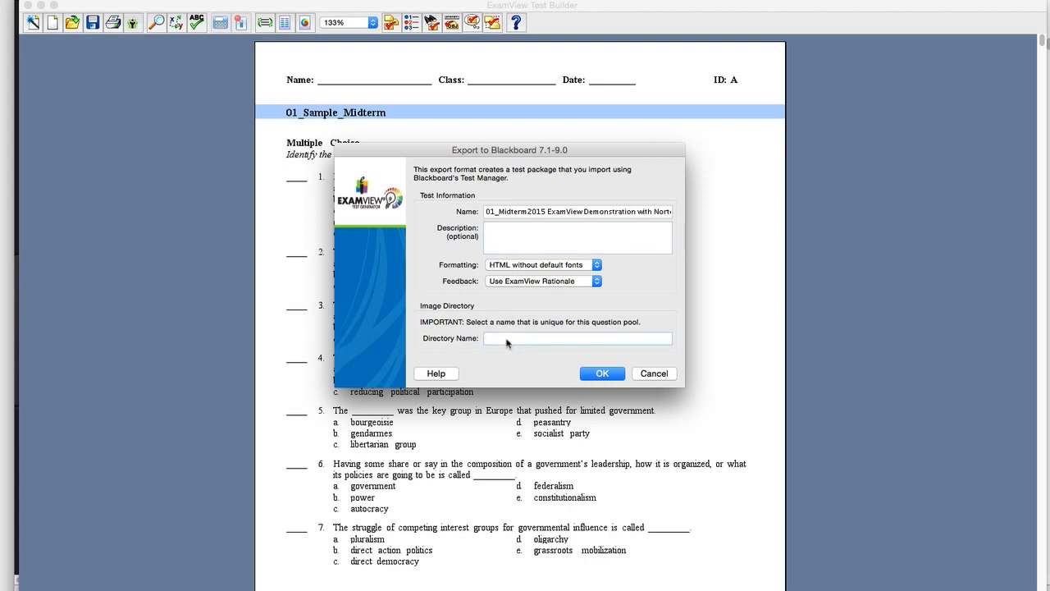
type("exams")
left_click(596, 375)
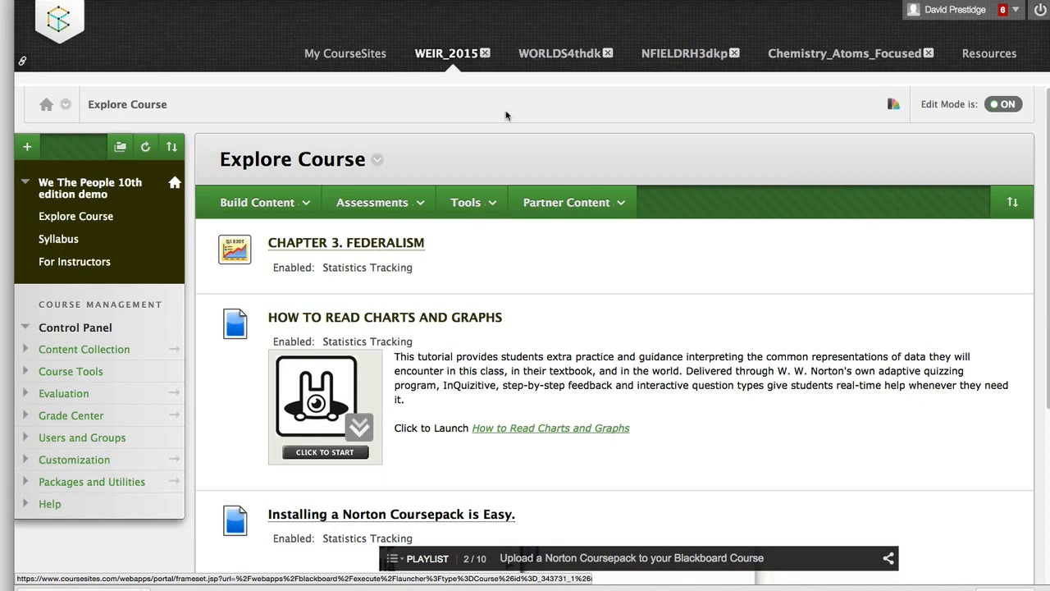
In the Blackboard course, add a content area named "Exams" available to users and place it directly below Explore Course.
left_click(28, 150)
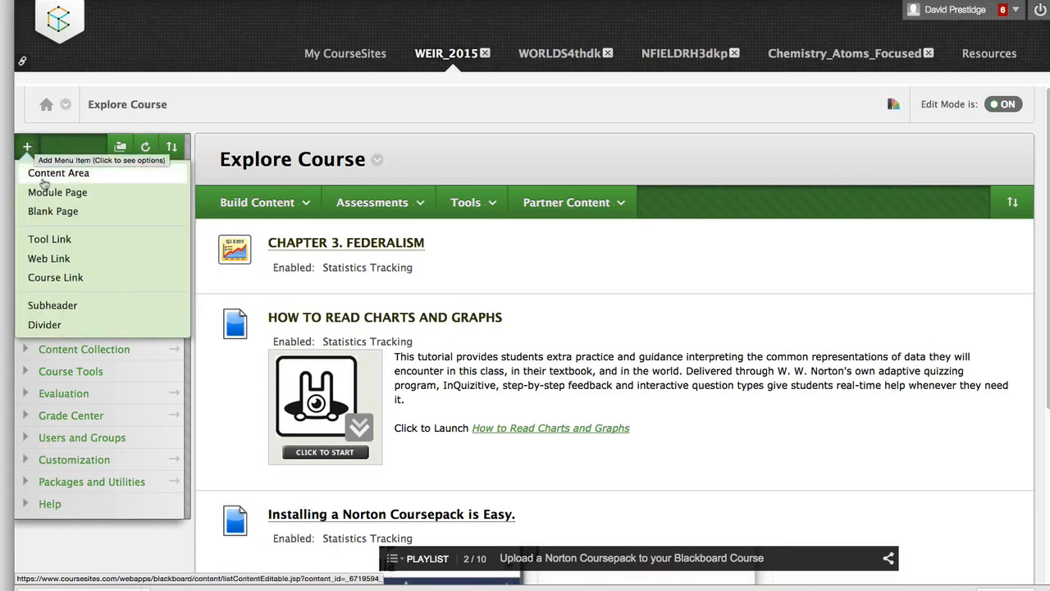
left_click(47, 172)
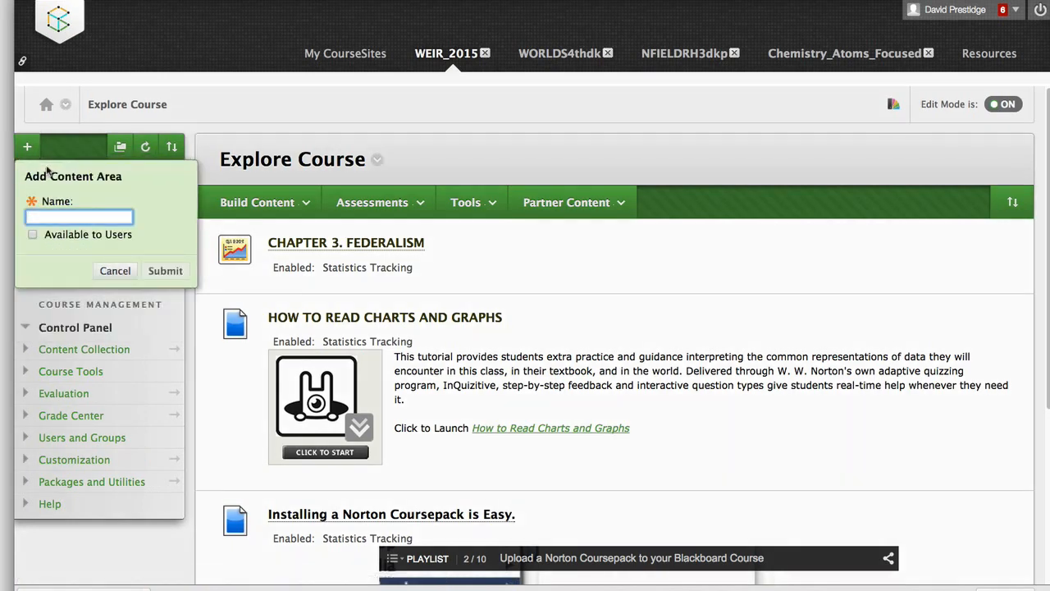
type("Exams")
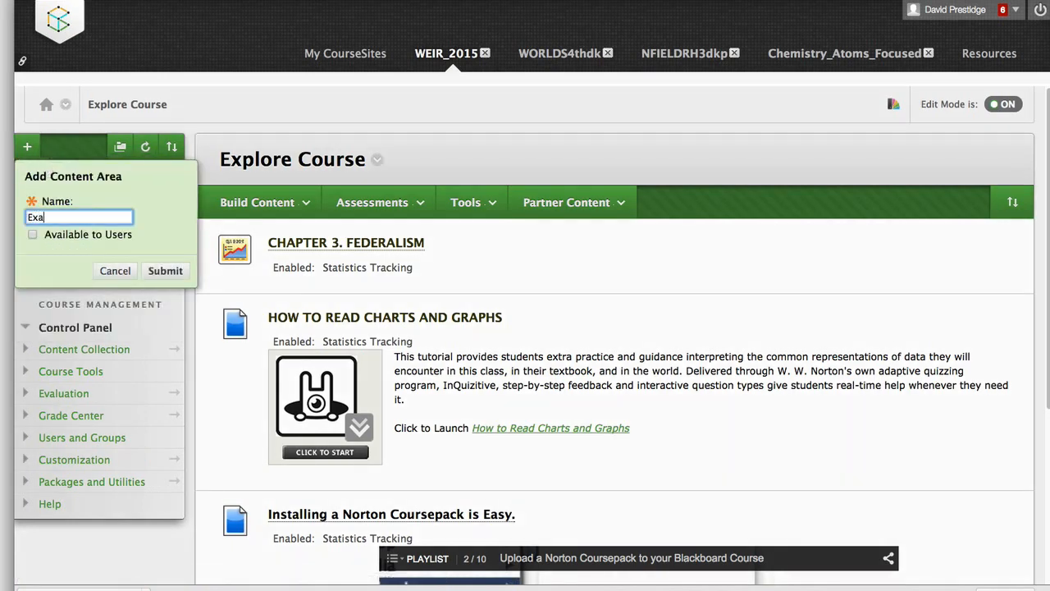
left_click(33, 235)
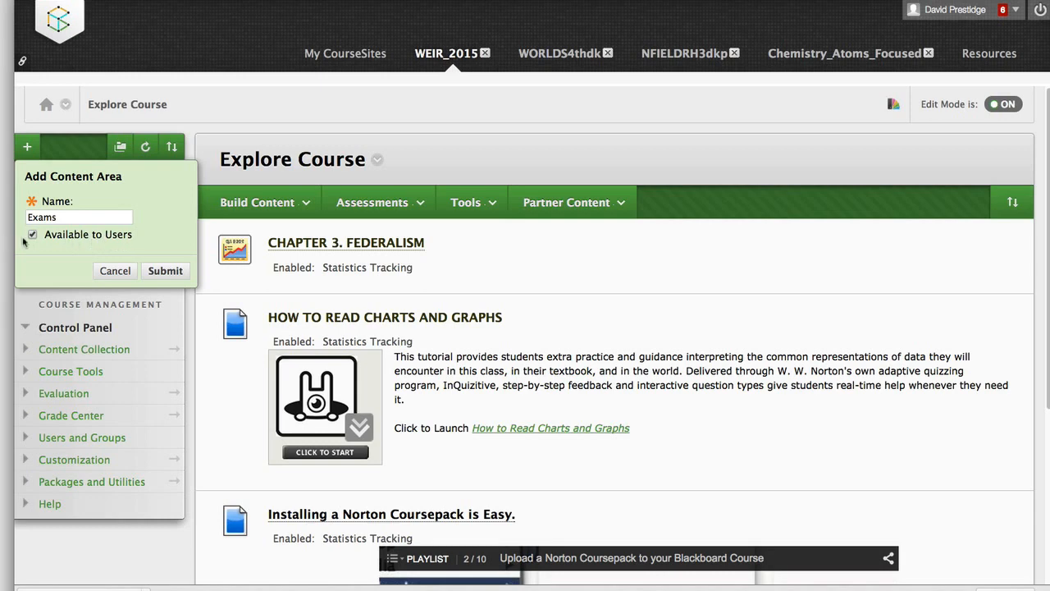
left_click(171, 269)
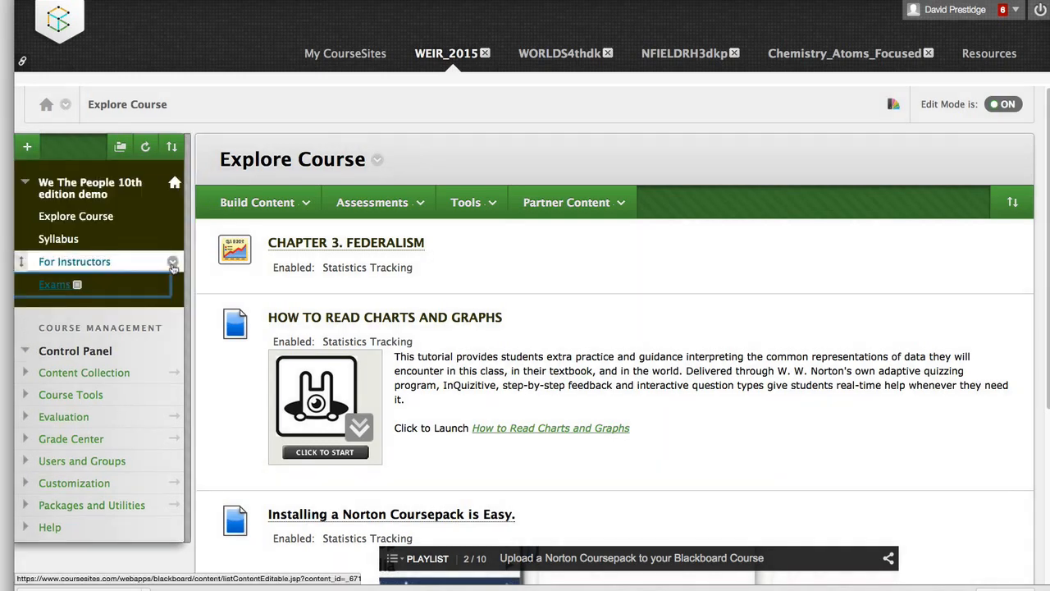
left_click_drag(24, 285, 24, 238)
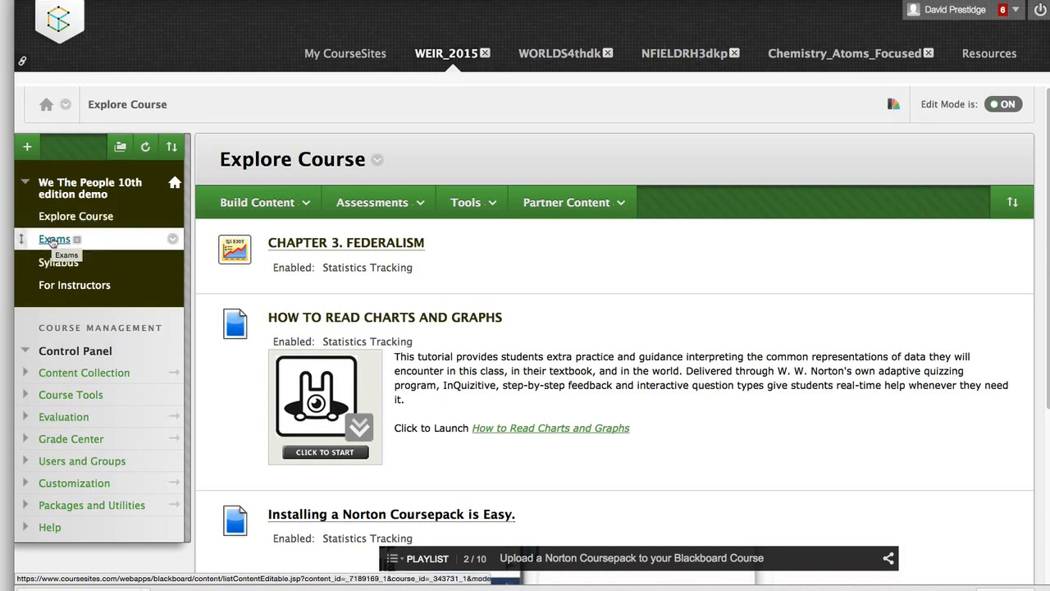
Go to the course's Tests under Tests, Surveys, and Pools and start a test import.
left_click(27, 394)
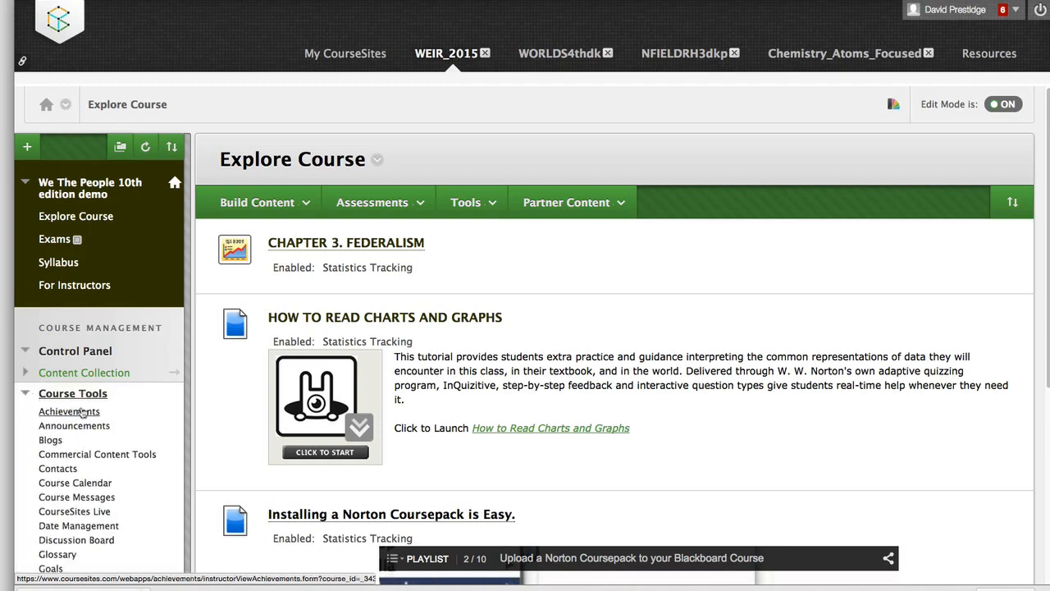
scroll(119, 336, "down", 1)
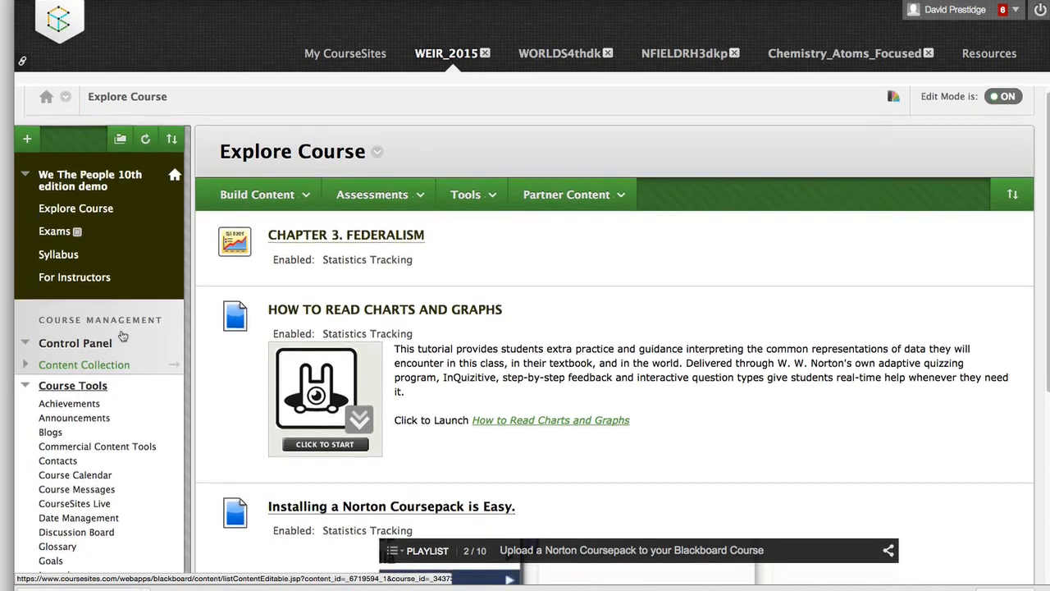
scroll(121, 336, "down", 6)
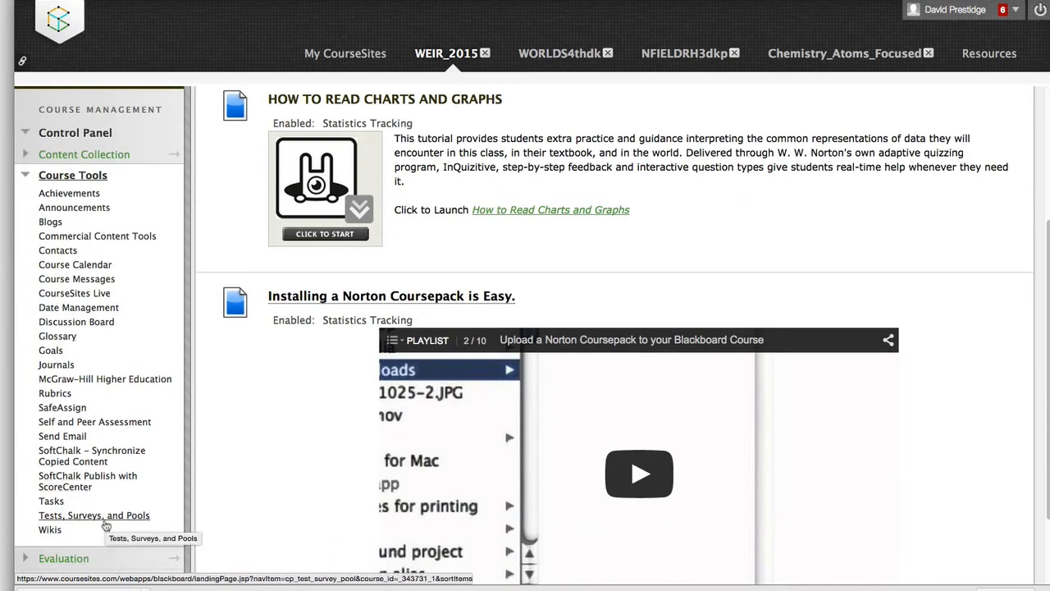
left_click(105, 521)
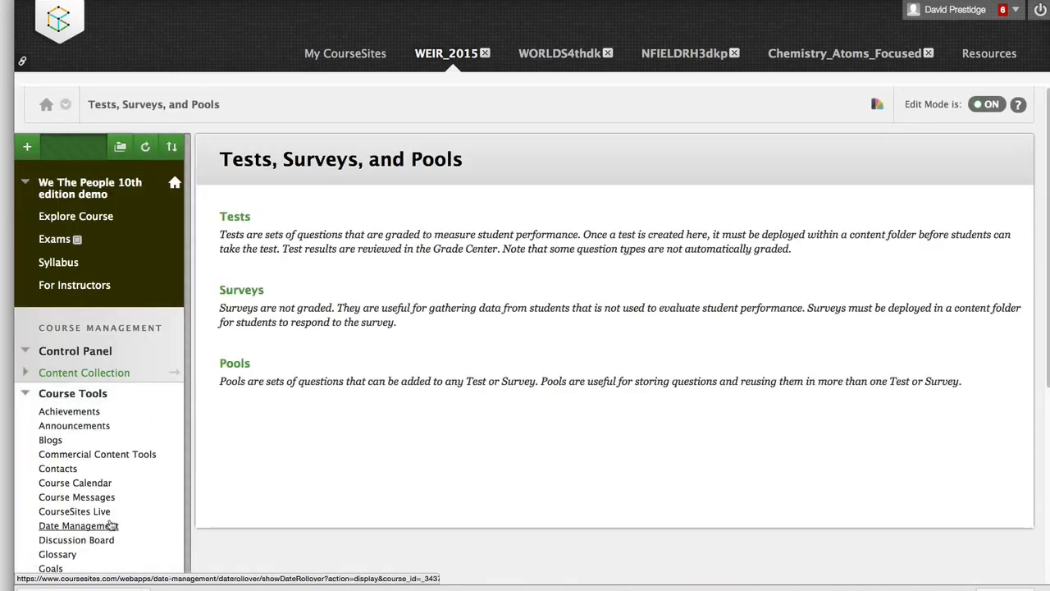
left_click(237, 217)
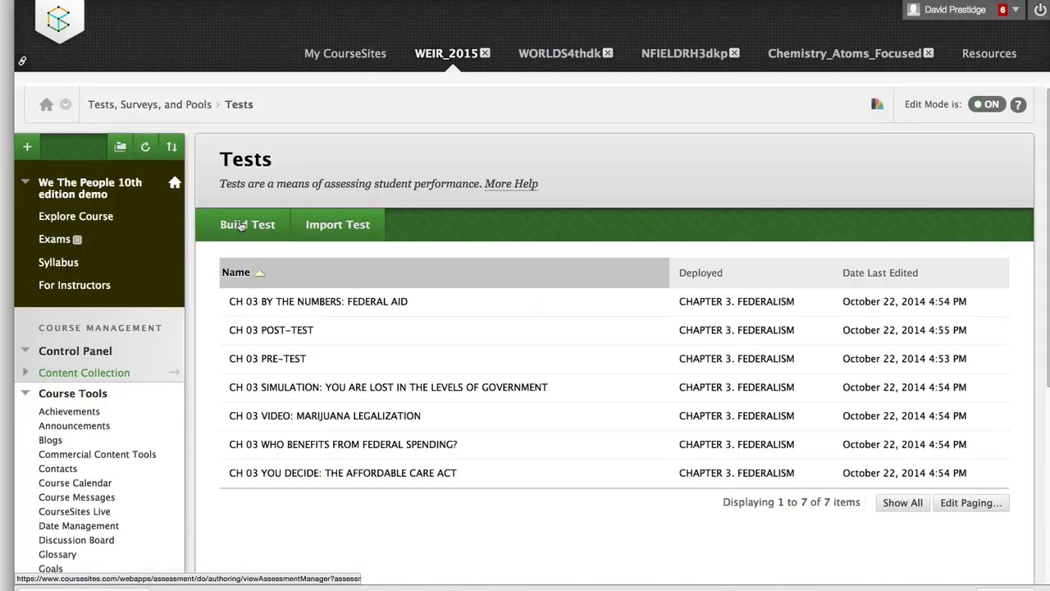
left_click(361, 236)
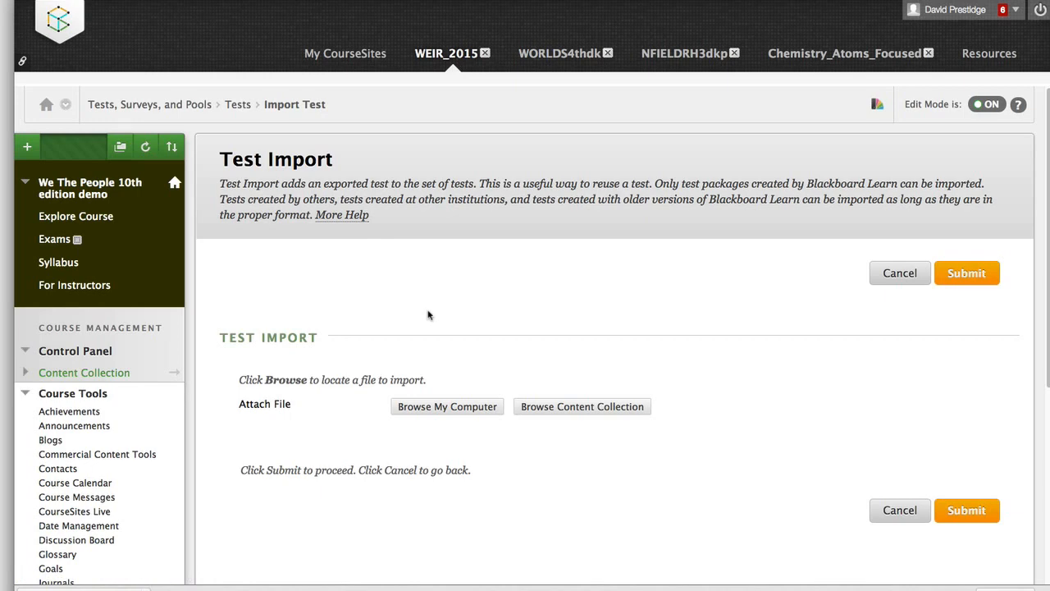
Attach "01_Midterm 2015 Spring.zip" from the Desktop, submit the test import, and return to the list of tests.
left_click(449, 406)
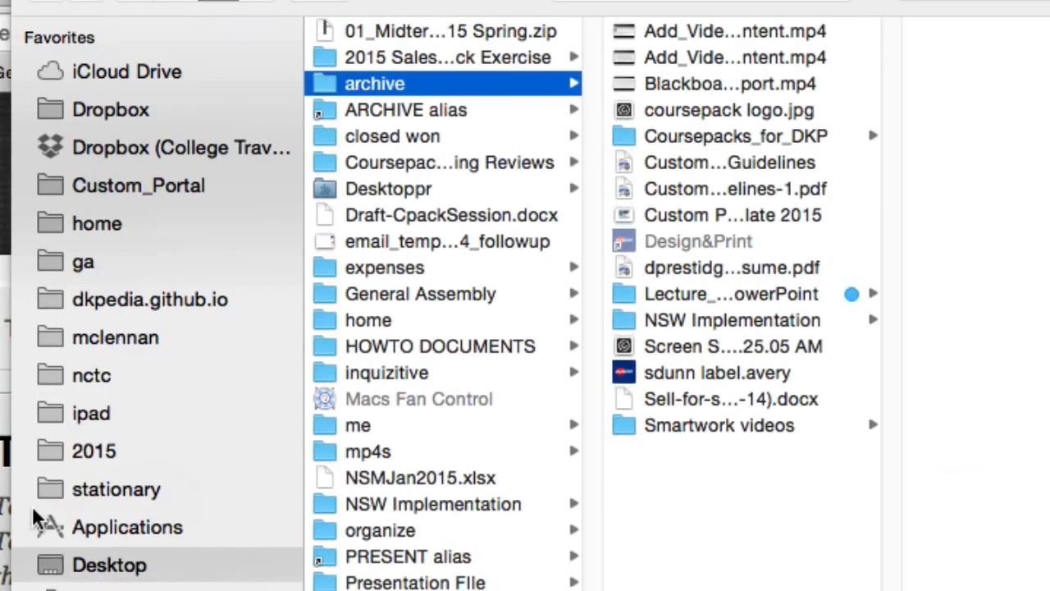
left_click(66, 571)
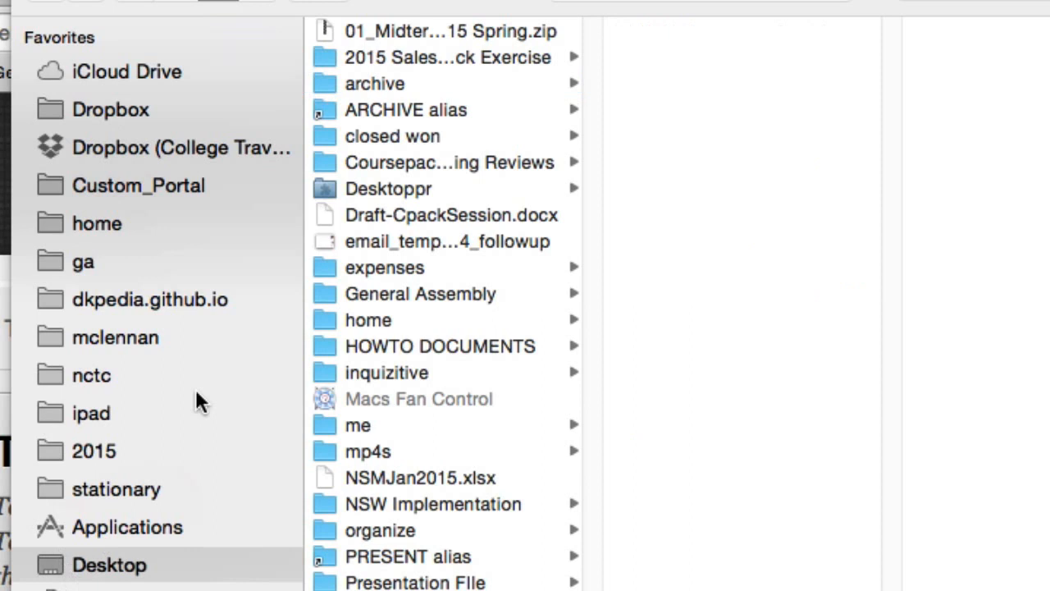
left_click(471, 33)
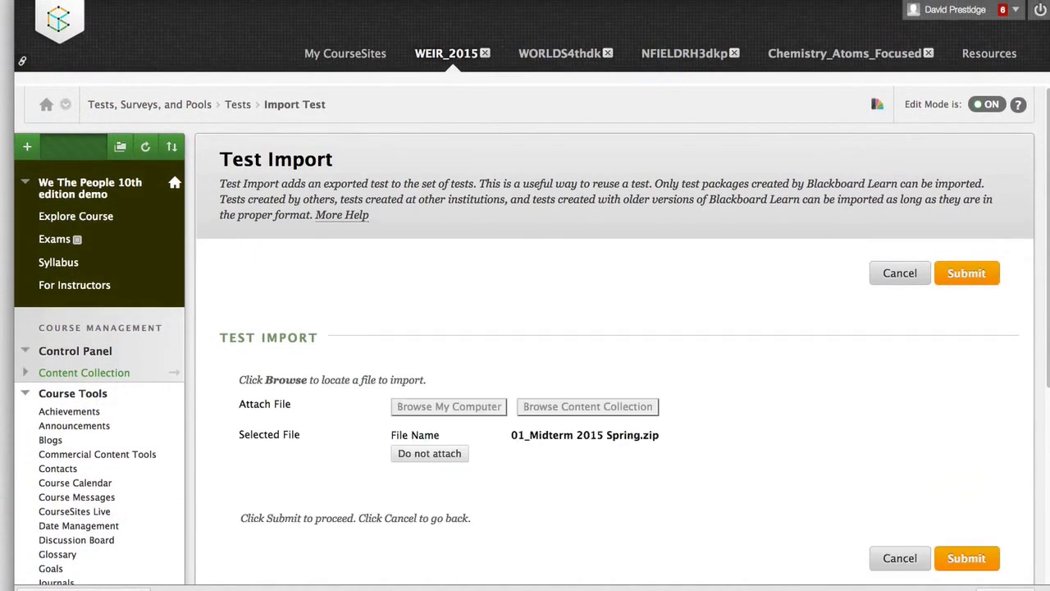
scroll(418, 432, "down", 2)
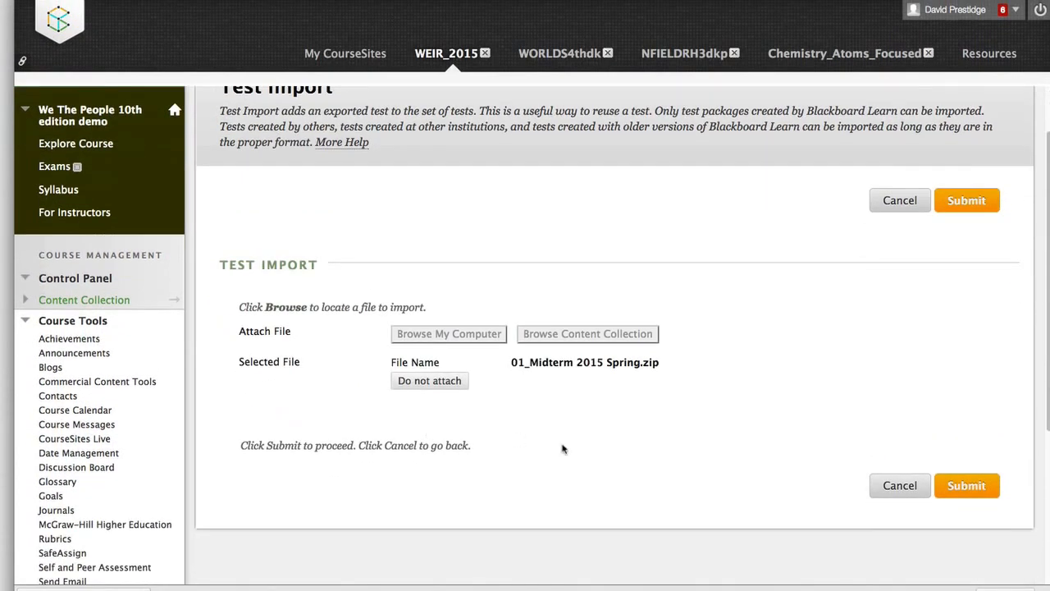
scroll(563, 448, "up", 2)
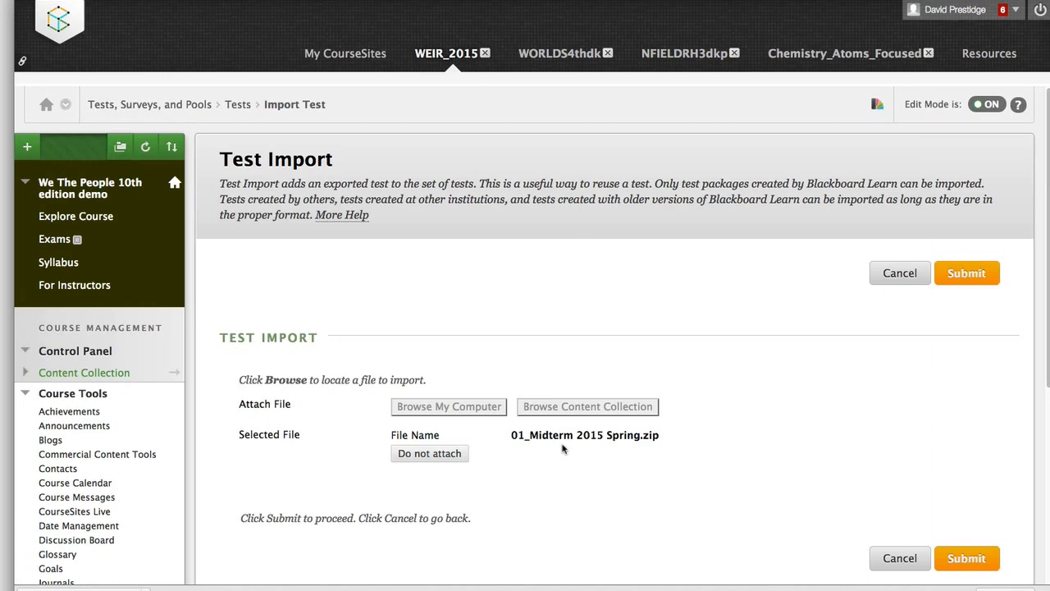
left_click(965, 272)
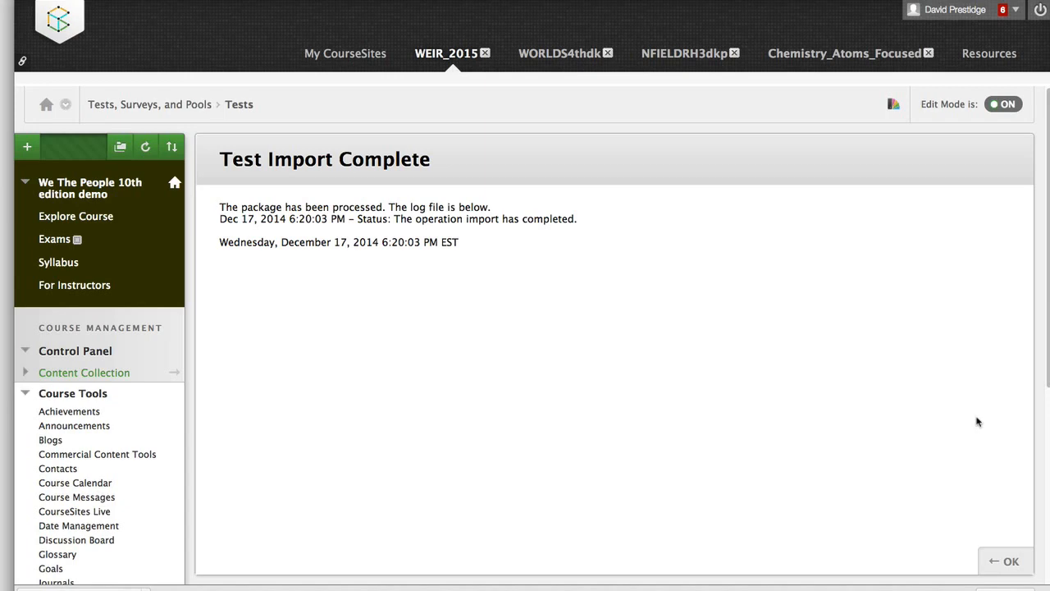
left_click(1002, 563)
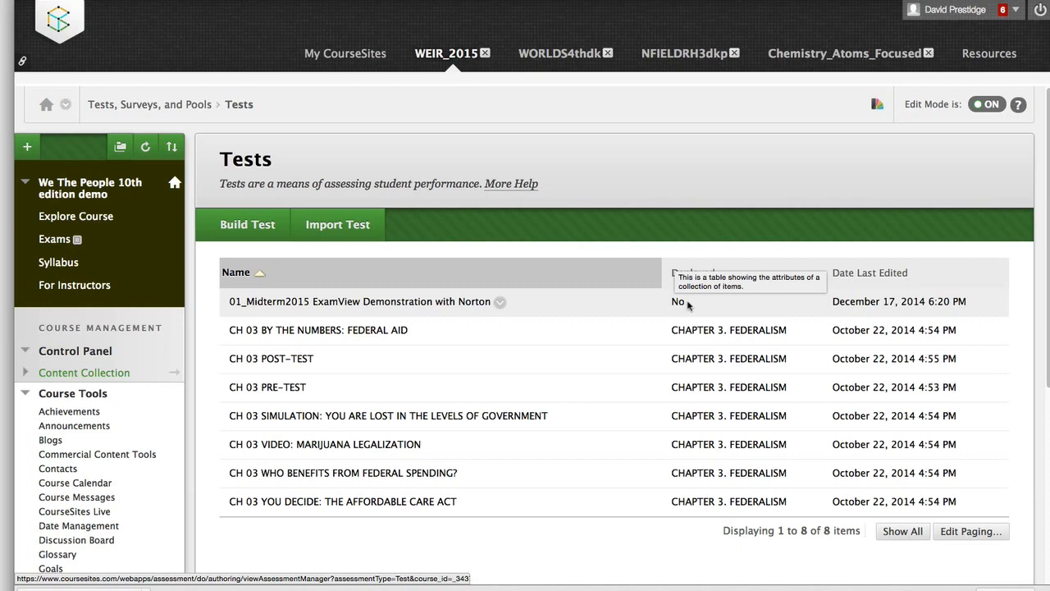
In the Exams content area, deploy the existing test "01_Midterm2015 ExamView Demonstration with Norton" and dismiss the success notice.
left_click(46, 243)
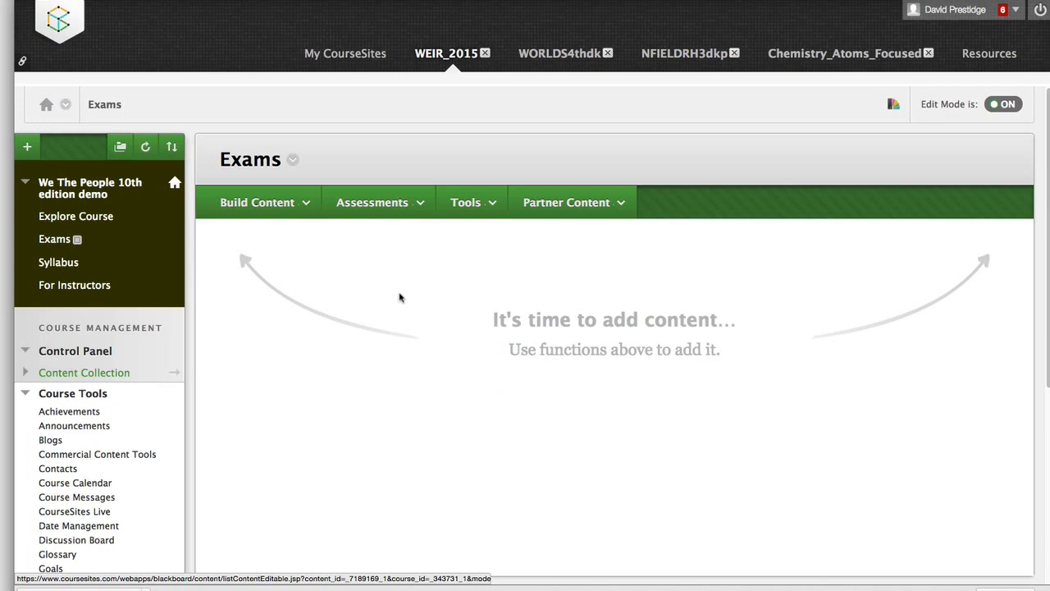
left_click(396, 215)
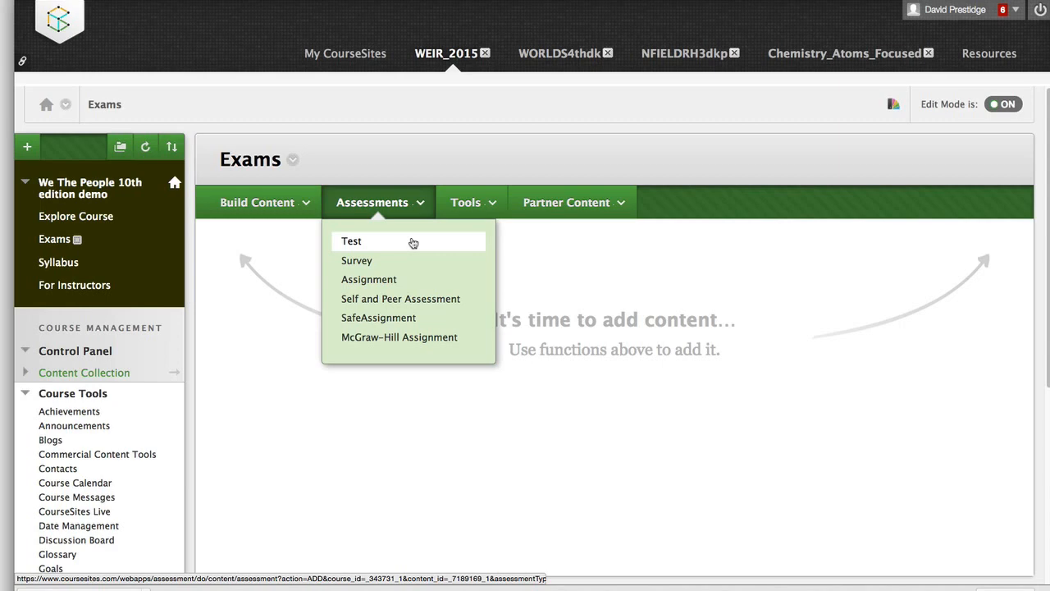
left_click(413, 242)
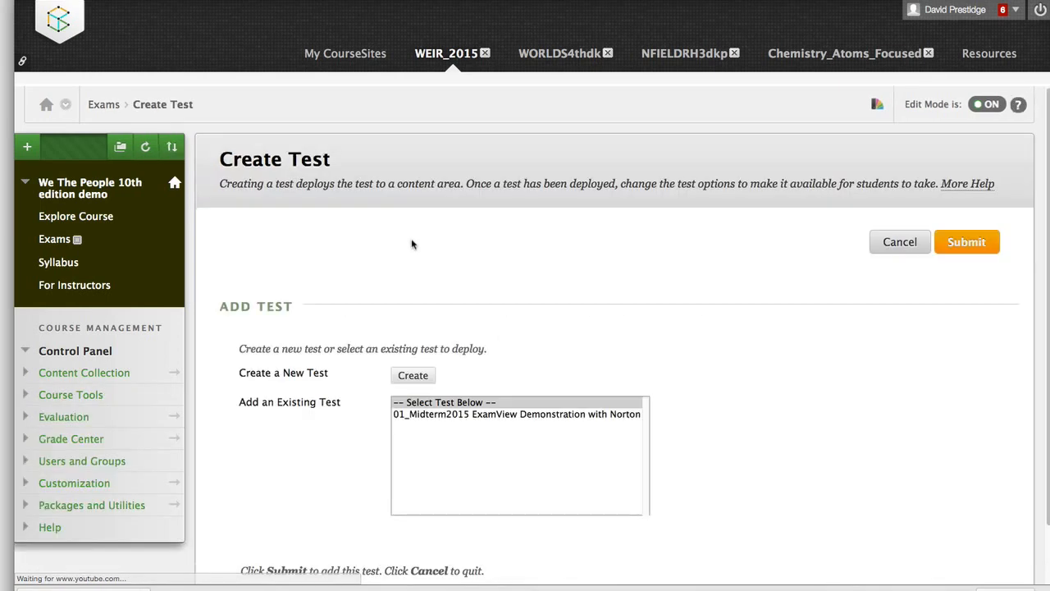
left_click(525, 415)
scroll(533, 411, "down", 3)
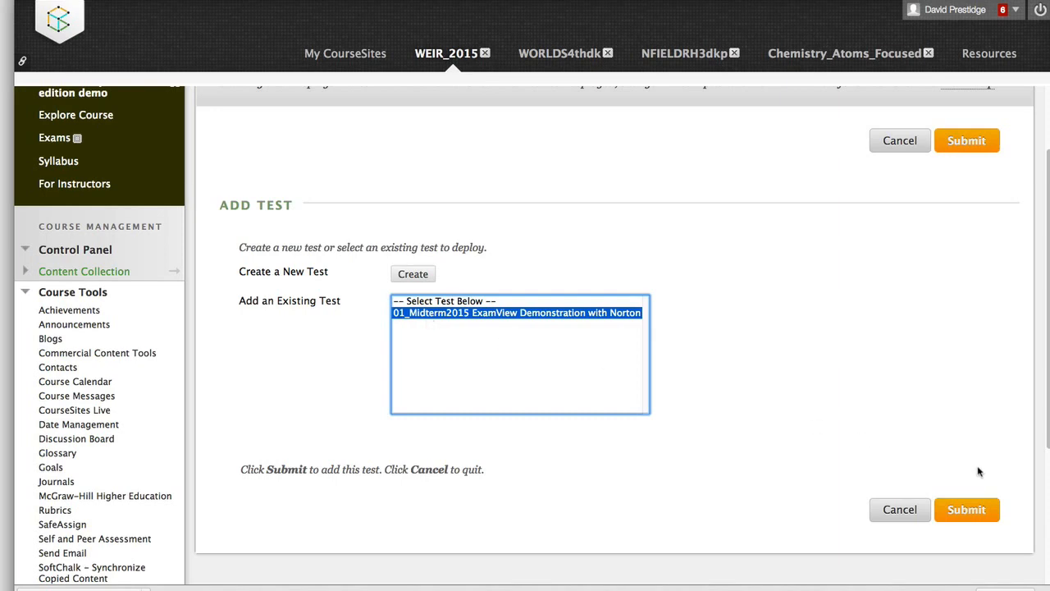
left_click(968, 508)
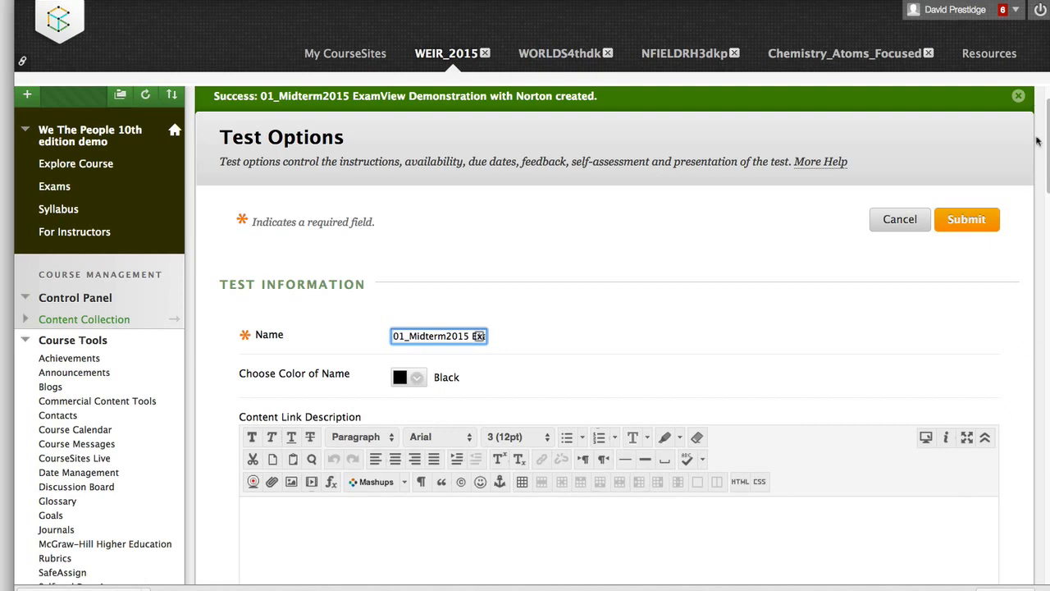
left_click(1020, 98)
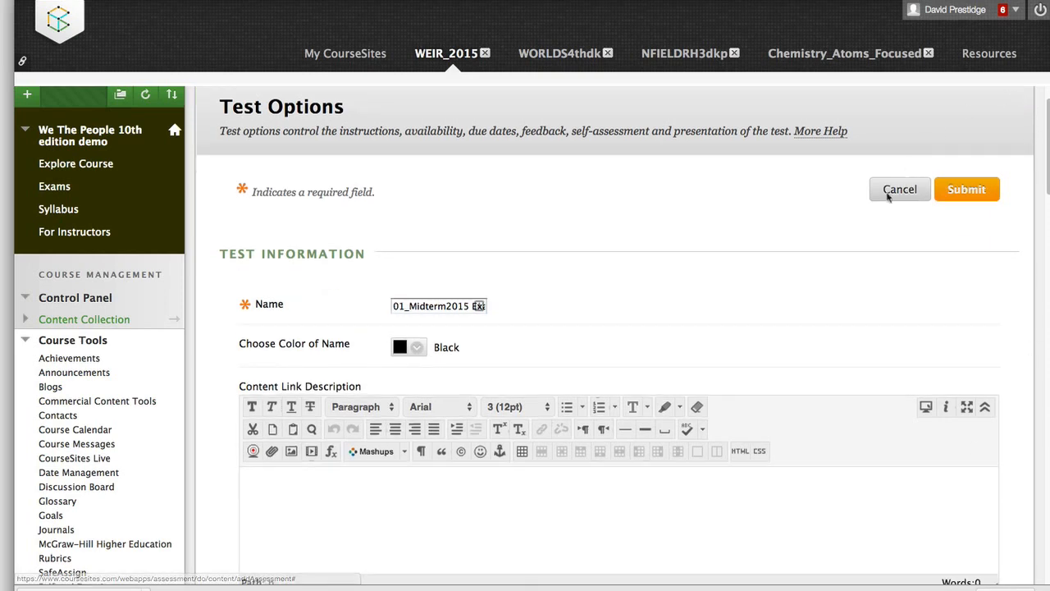
Rename the deployed test as "Midterm 2015".
triple_click(442, 306)
key("BackSpace")
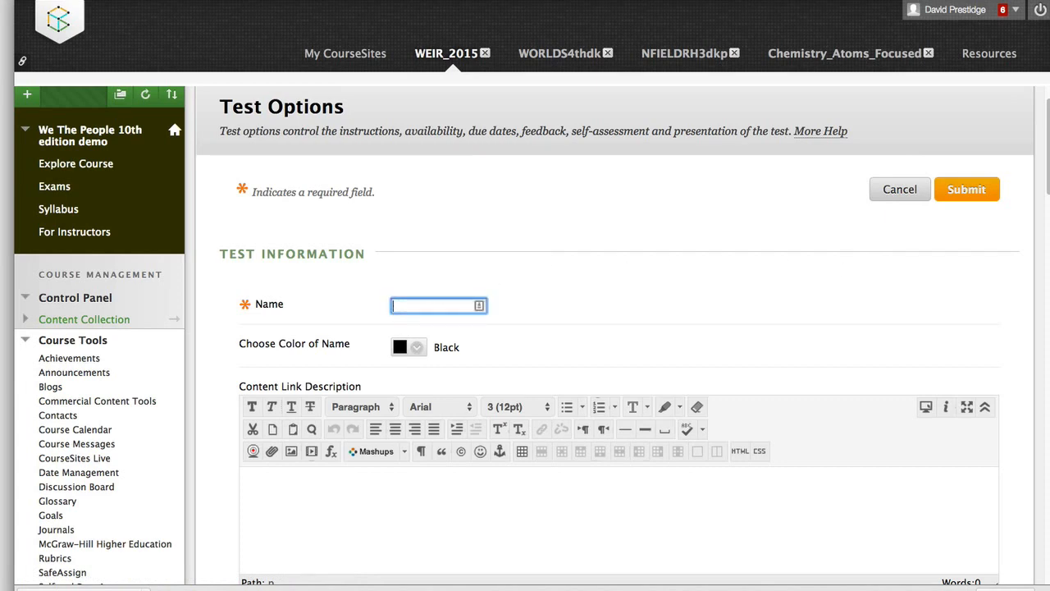
type("Midterm 2015")
Allow multiple attempts on the test, limited to 2, and score the attempts using Highest Grade.
scroll(457, 308, "down", 2)
left_click(421, 383)
scroll(424, 386, "down", 3)
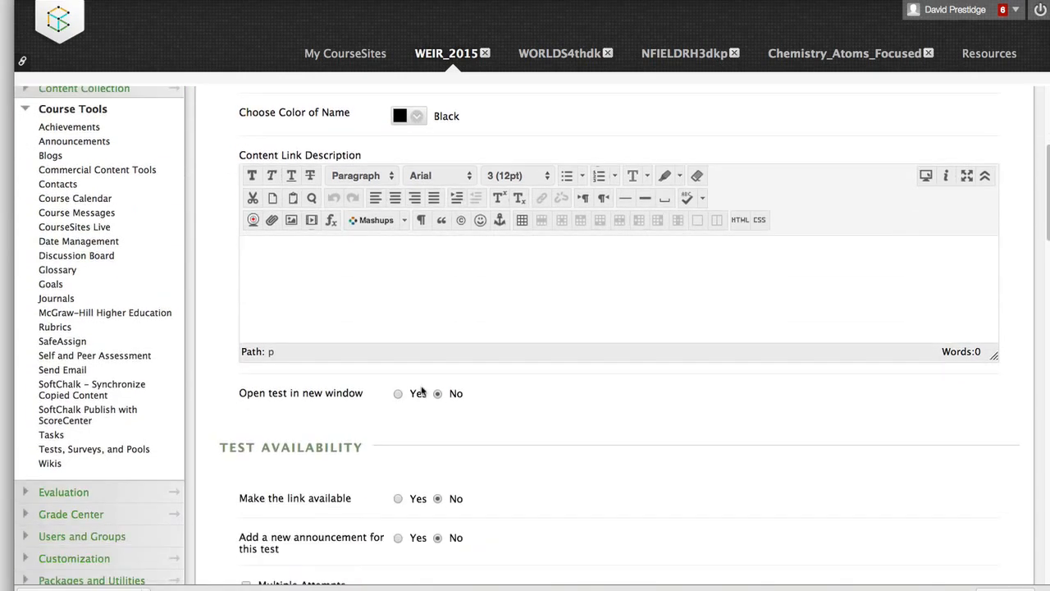
scroll(405, 369, "down", 2)
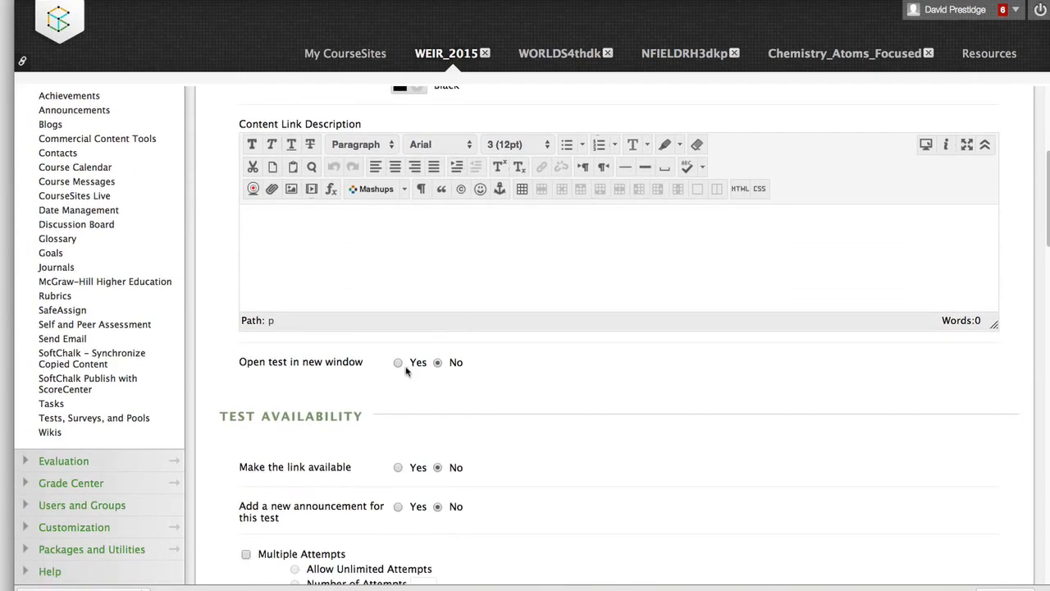
scroll(406, 371, "down", 5)
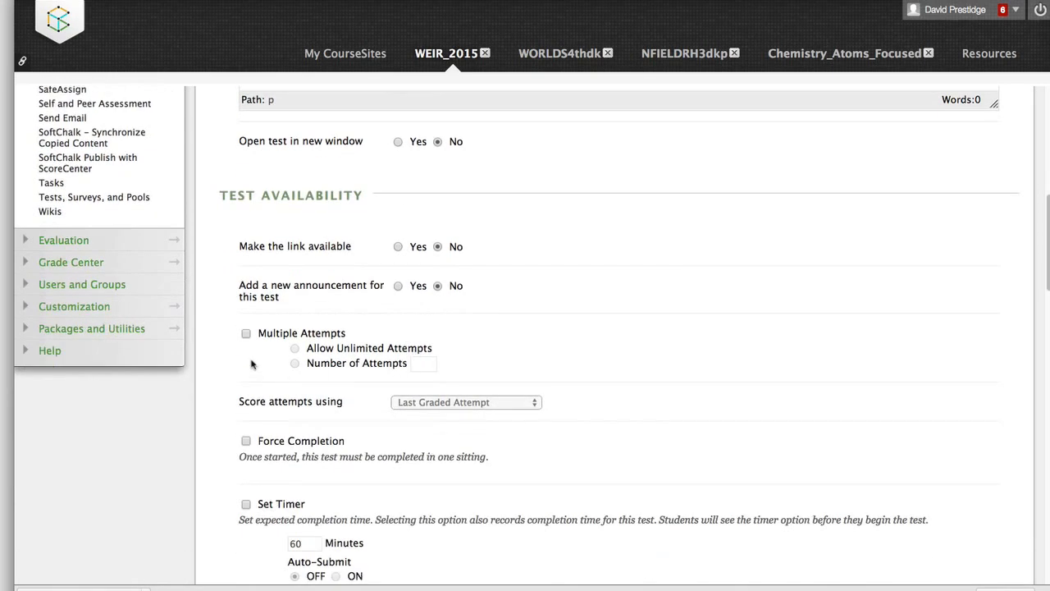
left_click(247, 335)
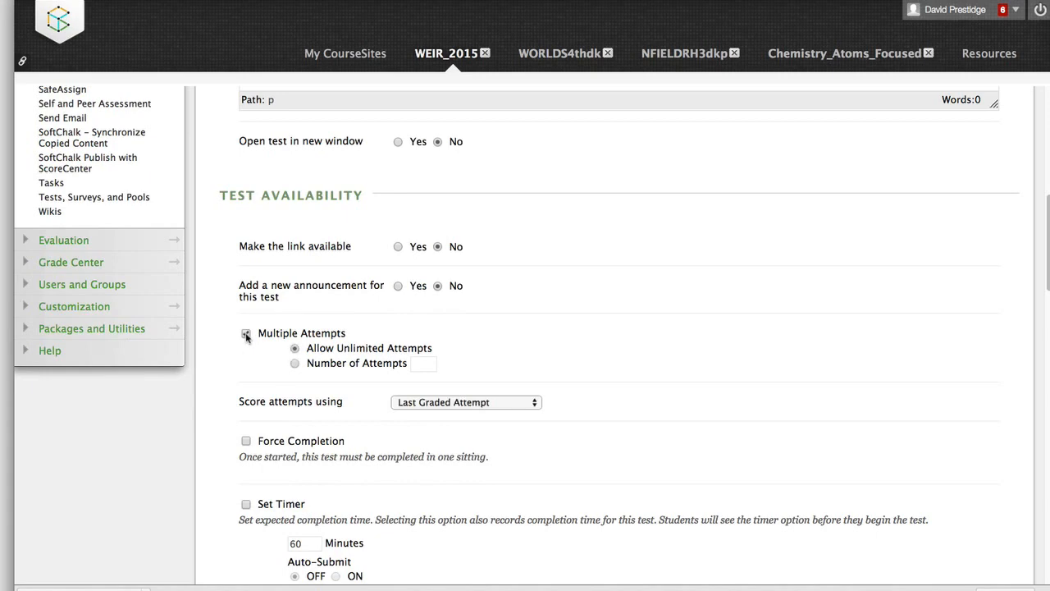
left_click(296, 363)
left_click(419, 365)
type("2")
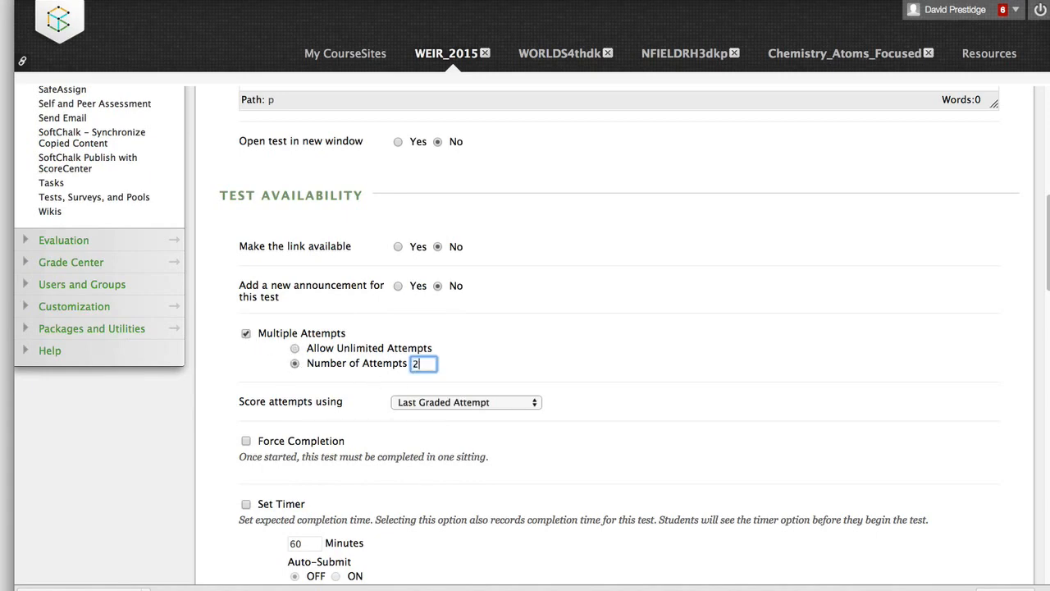
left_click(494, 403)
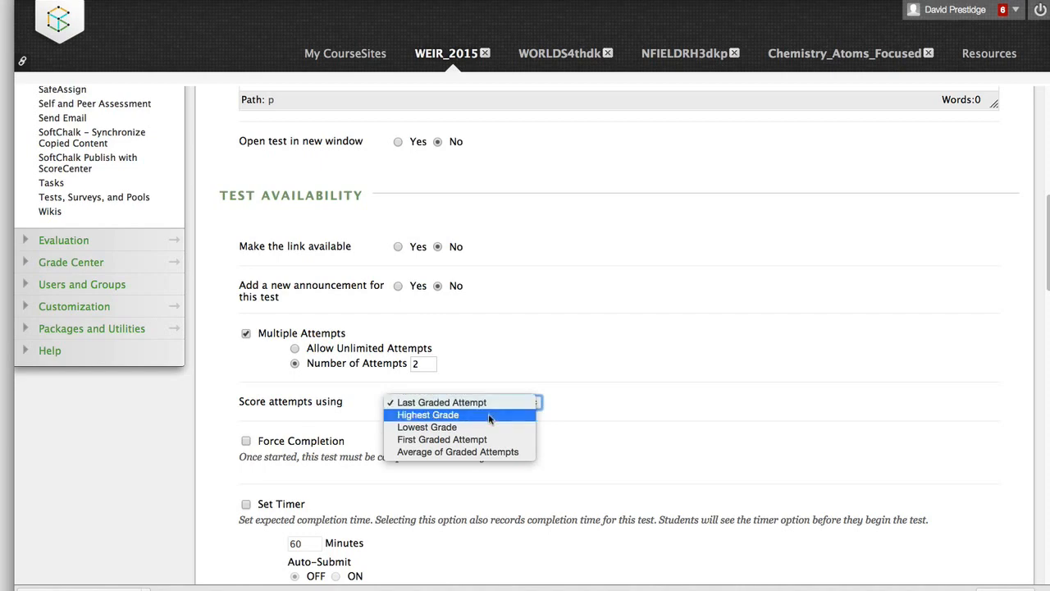
left_click(489, 417)
Enable Force Completion for the test and turn on both the Display After and Display Until dates.
scroll(598, 420, "down", 3)
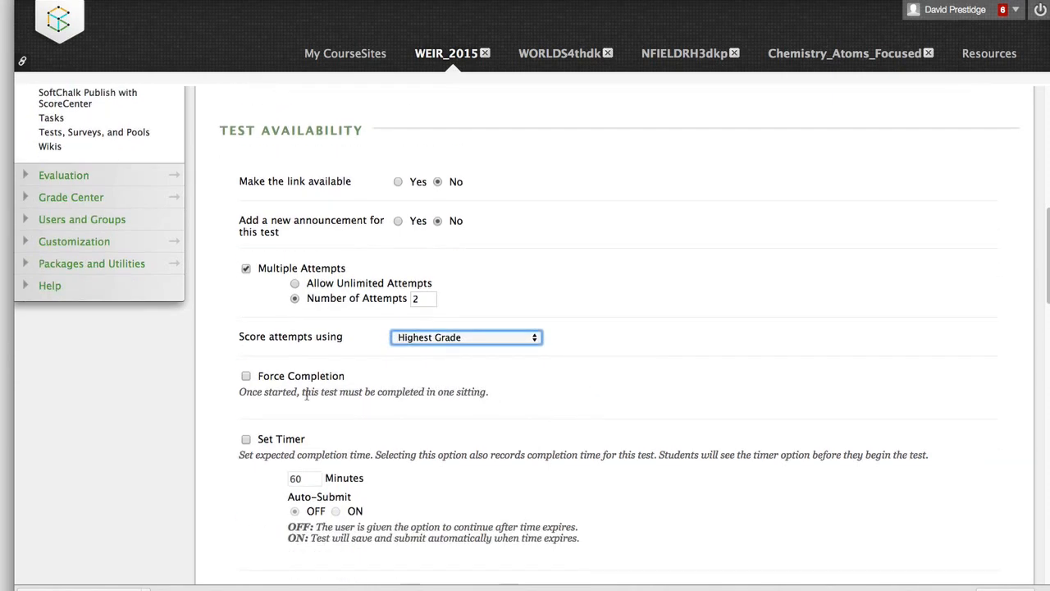
left_click(246, 376)
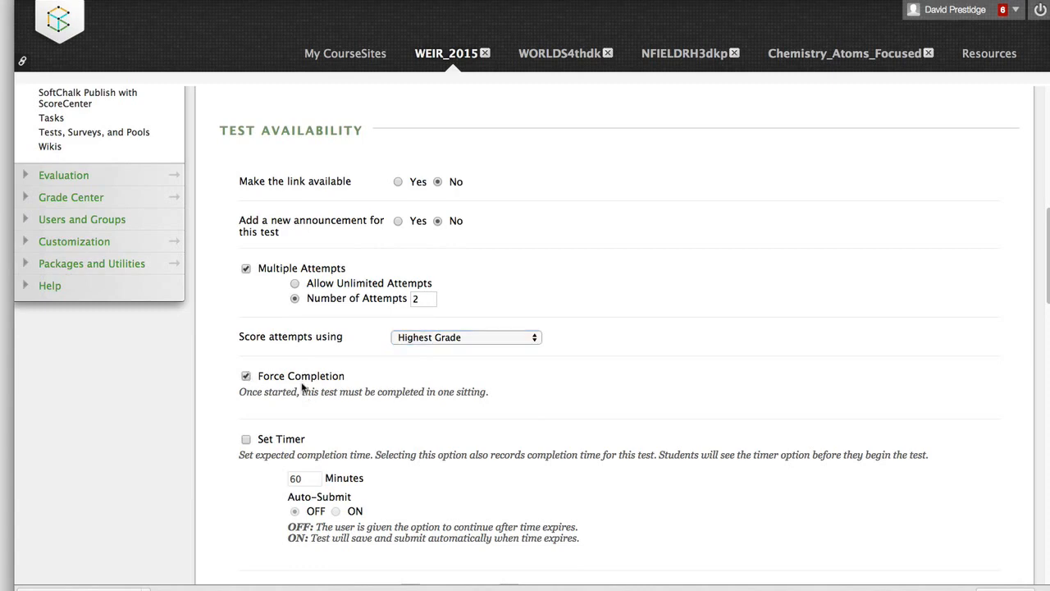
scroll(343, 392, "down", 1)
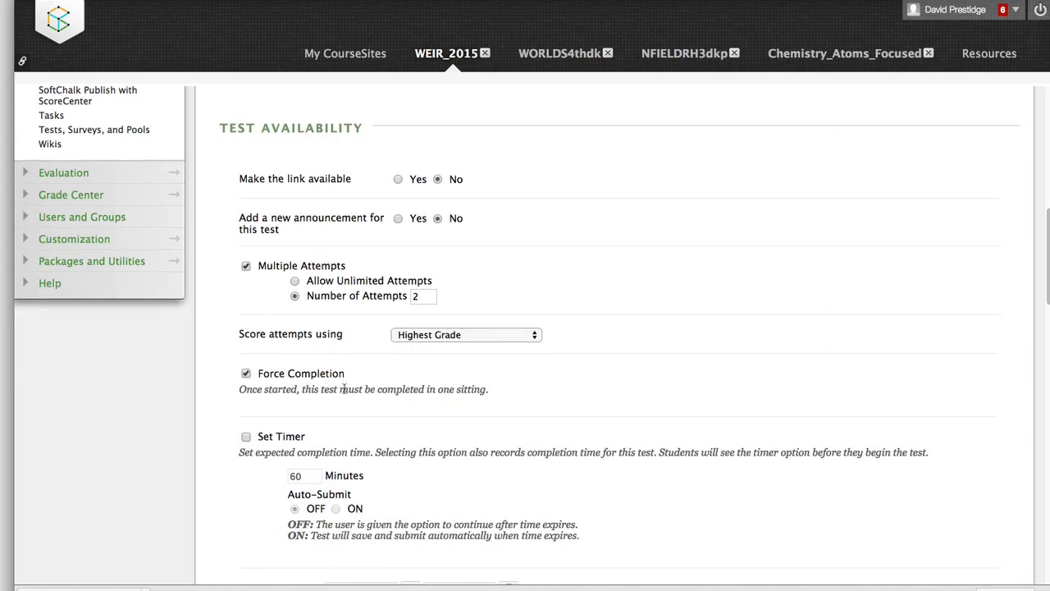
scroll(344, 393, "down", 3)
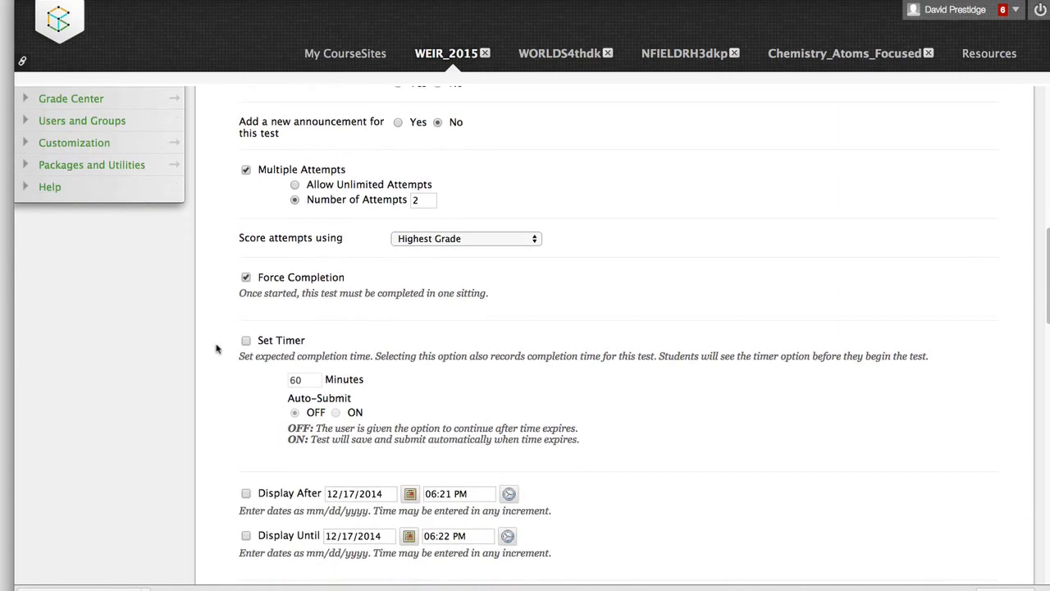
scroll(237, 350, "down", 2)
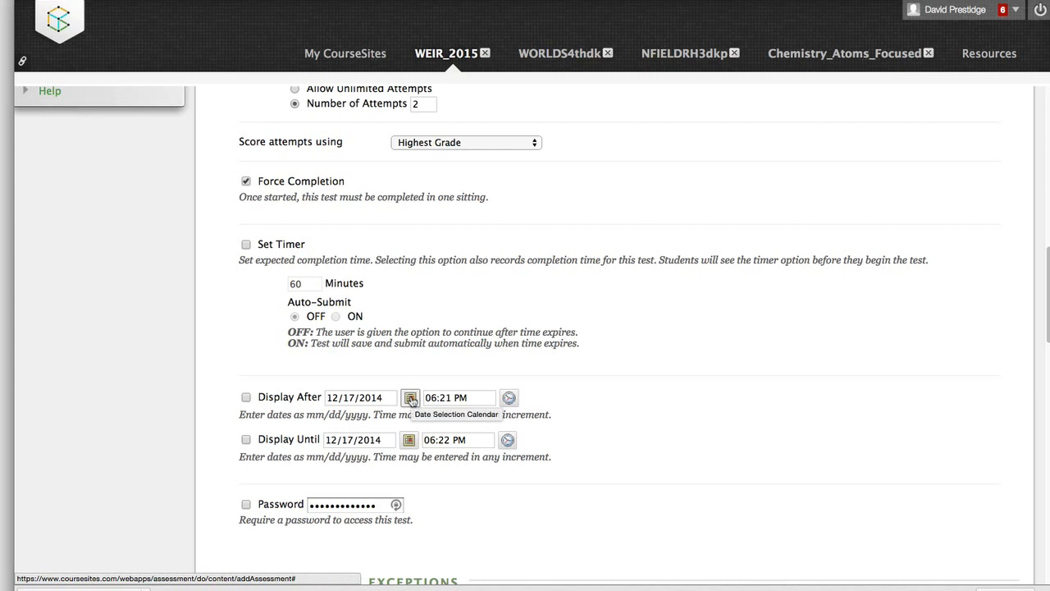
left_click(247, 397)
left_click(246, 441)
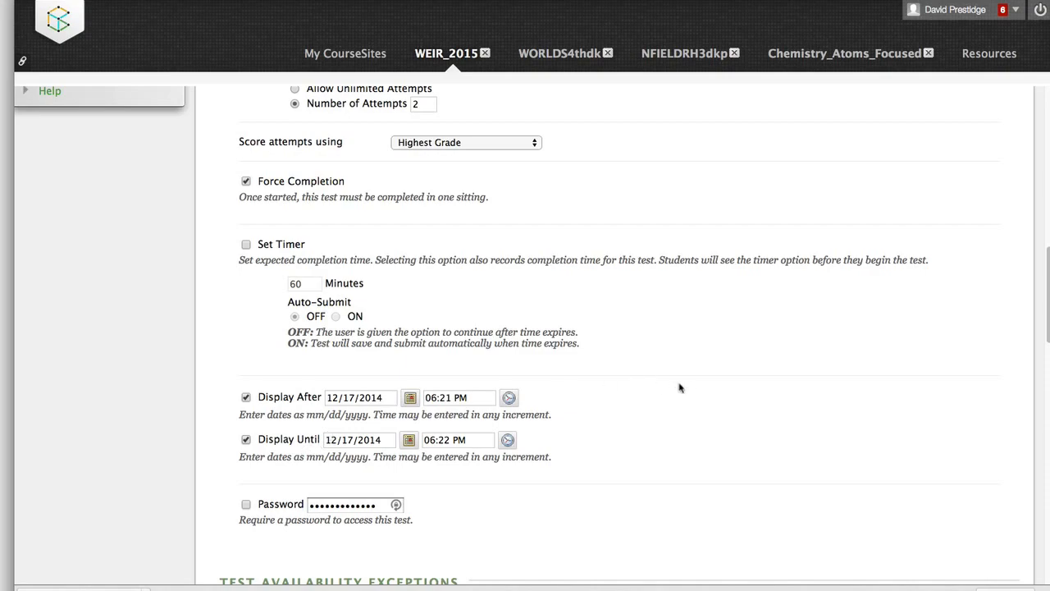
Show students their submitted answers after submission, and add a second feedback rule, After Due Date, that also shows correct answers.
scroll(687, 389, "down", 1)
scroll(688, 389, "down", 3)
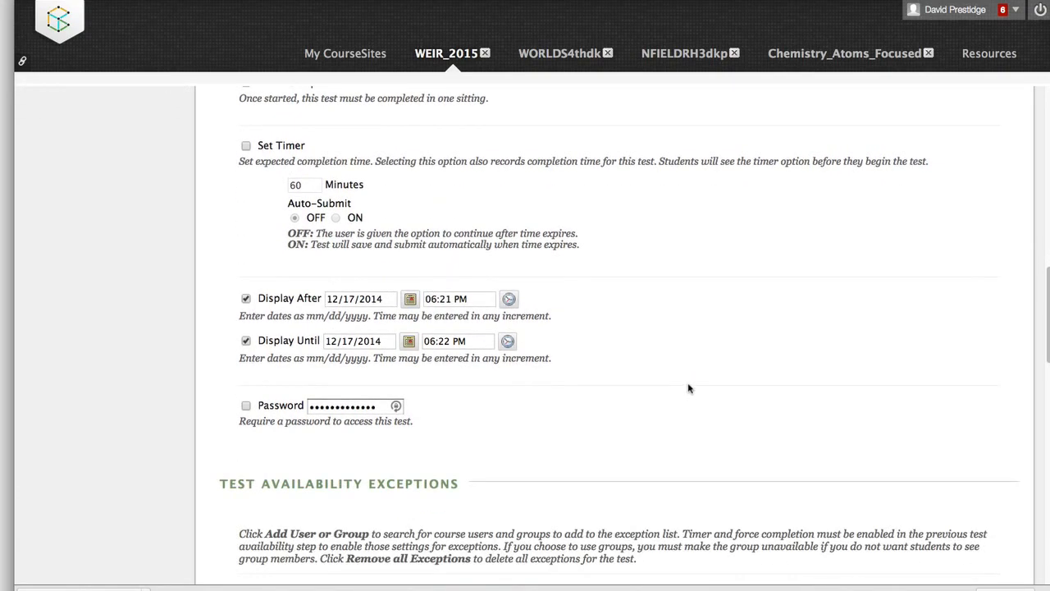
scroll(687, 389, "down", 8)
scroll(688, 388, "down", 3)
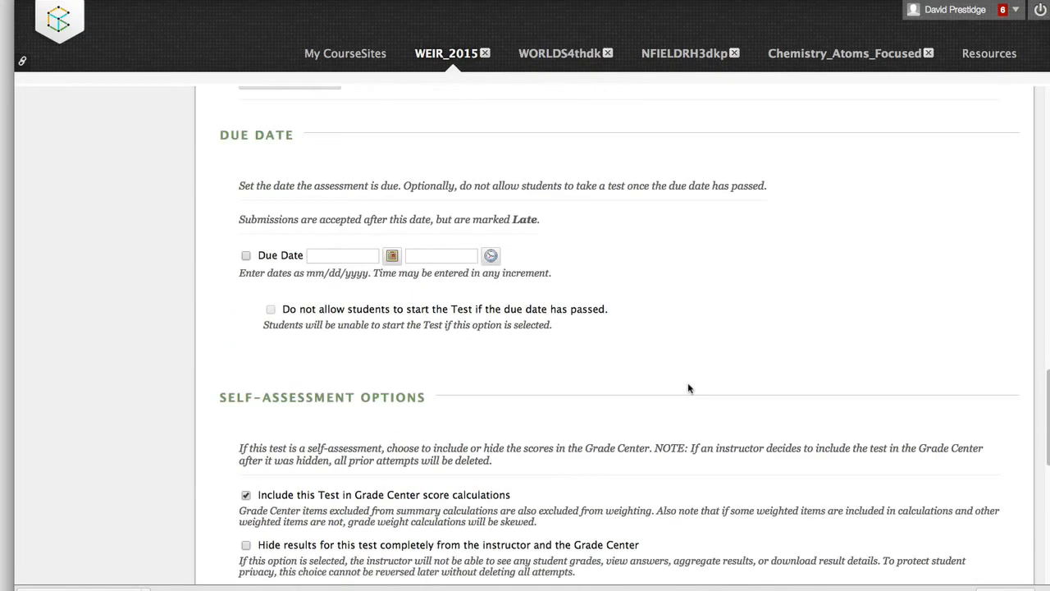
scroll(689, 388, "down", 3)
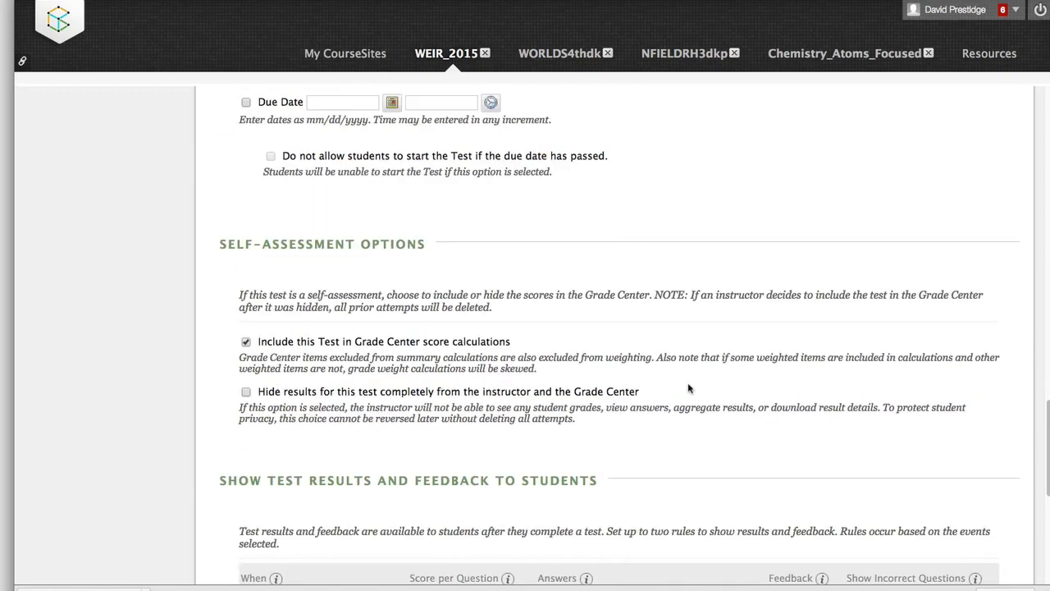
scroll(689, 388, "down", 4)
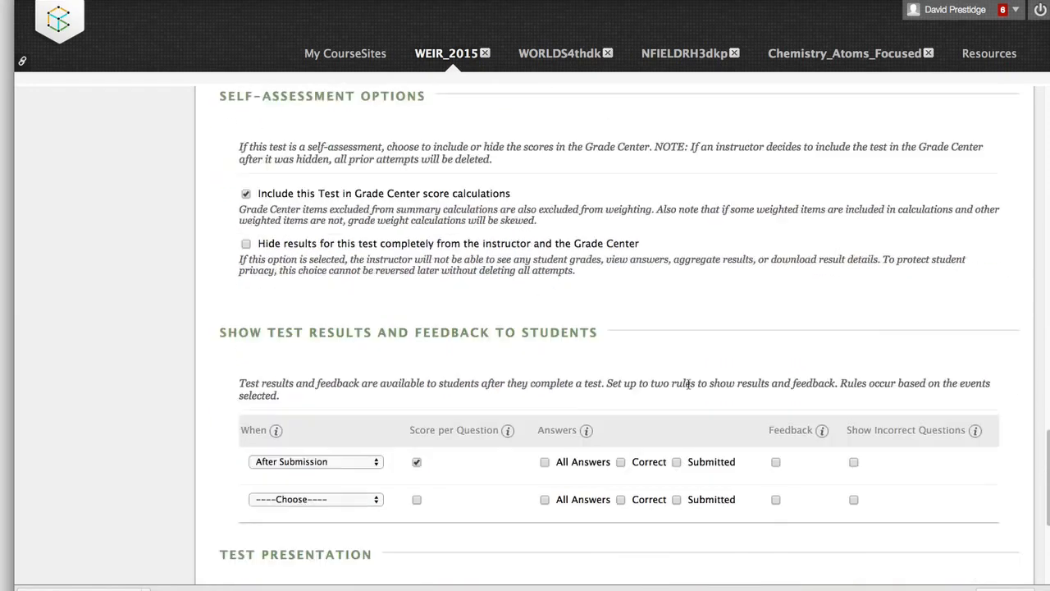
scroll(689, 387, "down", 4)
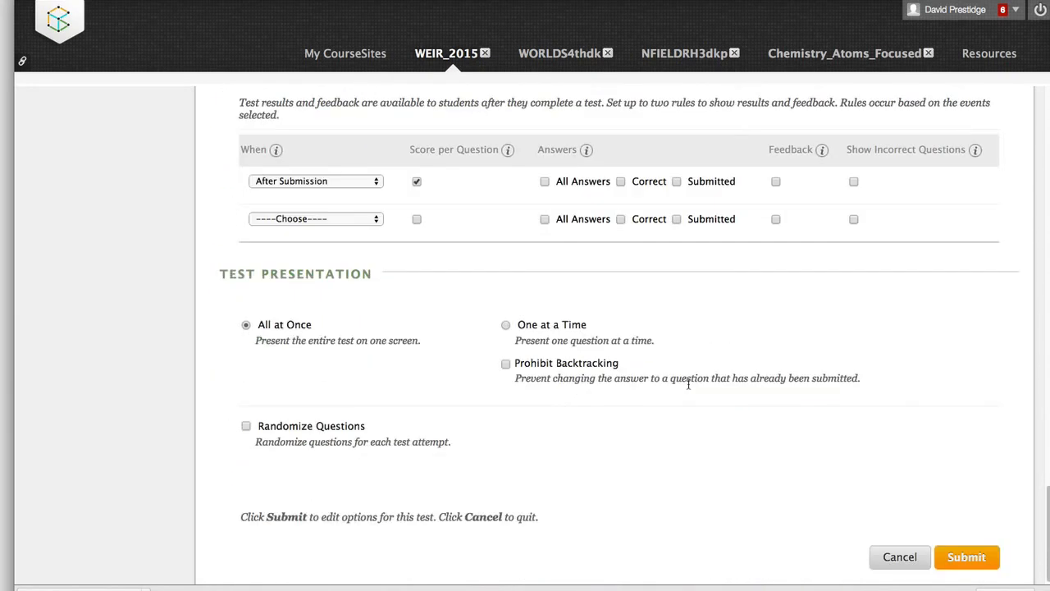
scroll(656, 286, "up", 2)
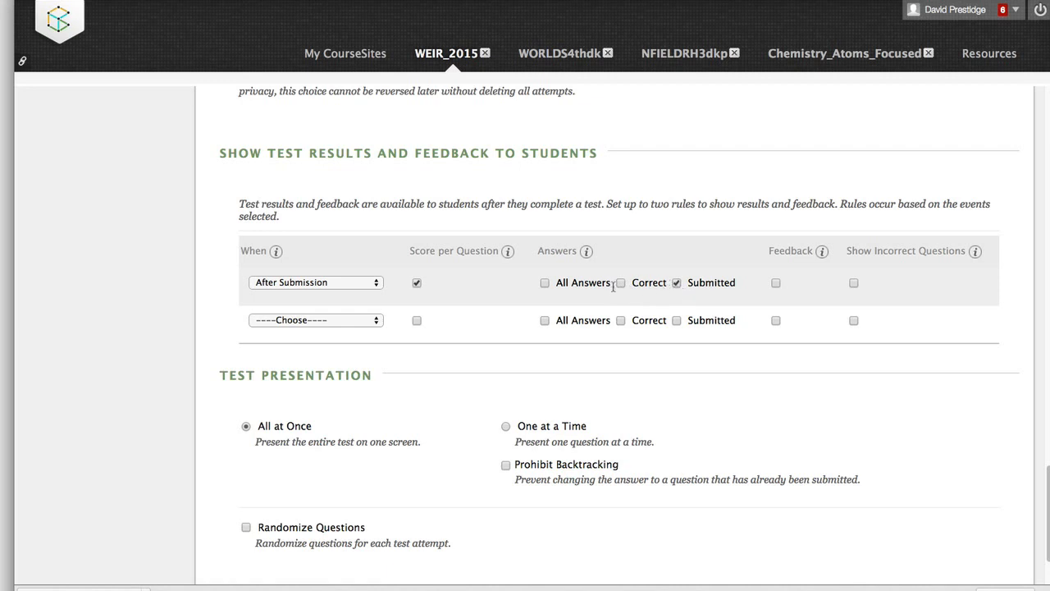
left_click(351, 321)
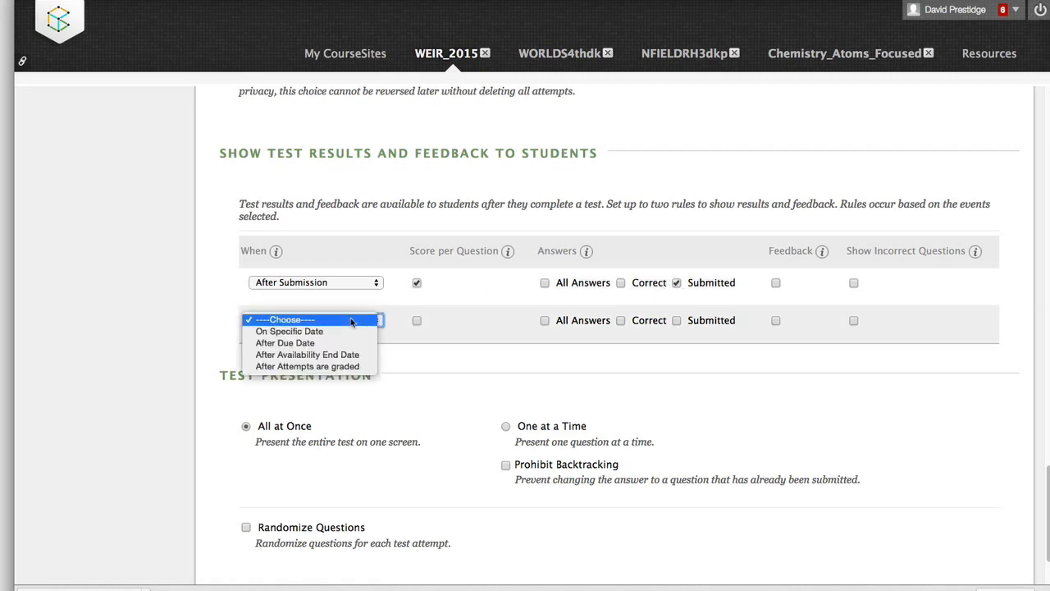
left_click(338, 343)
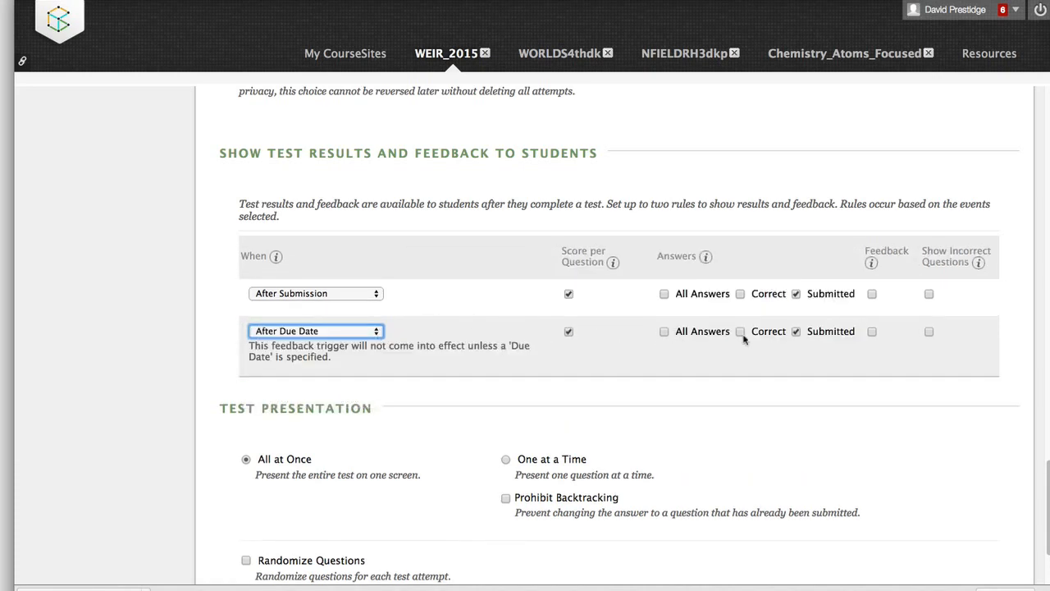
left_click(740, 333)
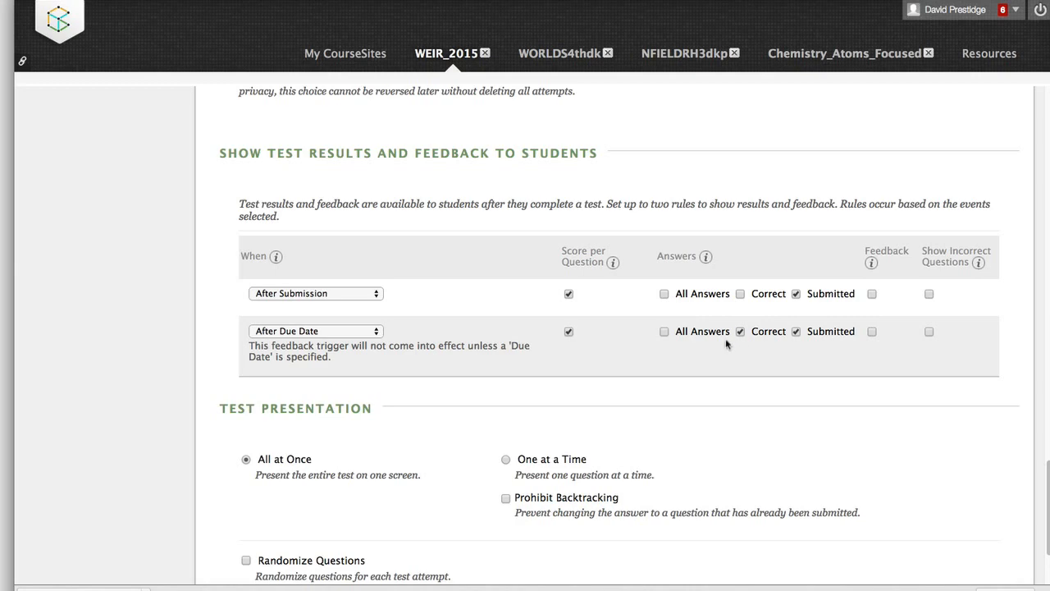
Randomize the questions for each attempt and submit the test options.
scroll(764, 355, "down", 3)
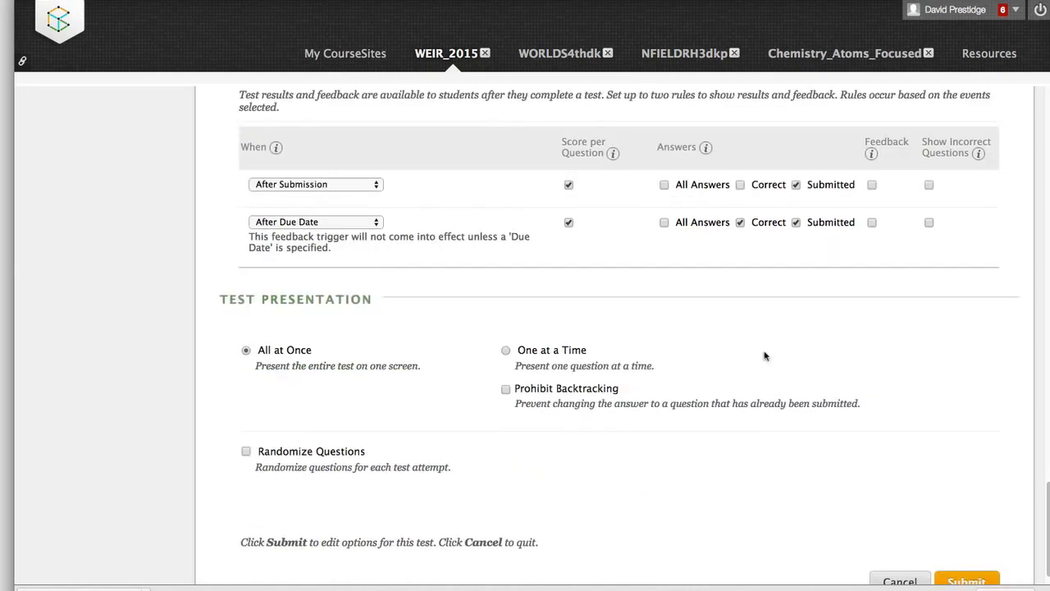
scroll(764, 356, "down", 1)
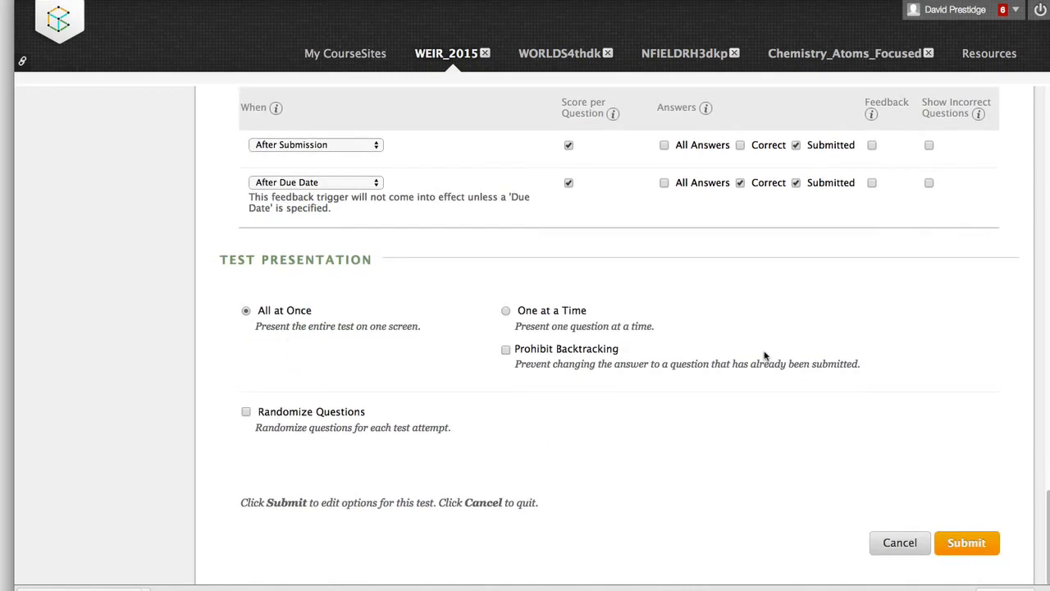
left_click(246, 413)
left_click(952, 543)
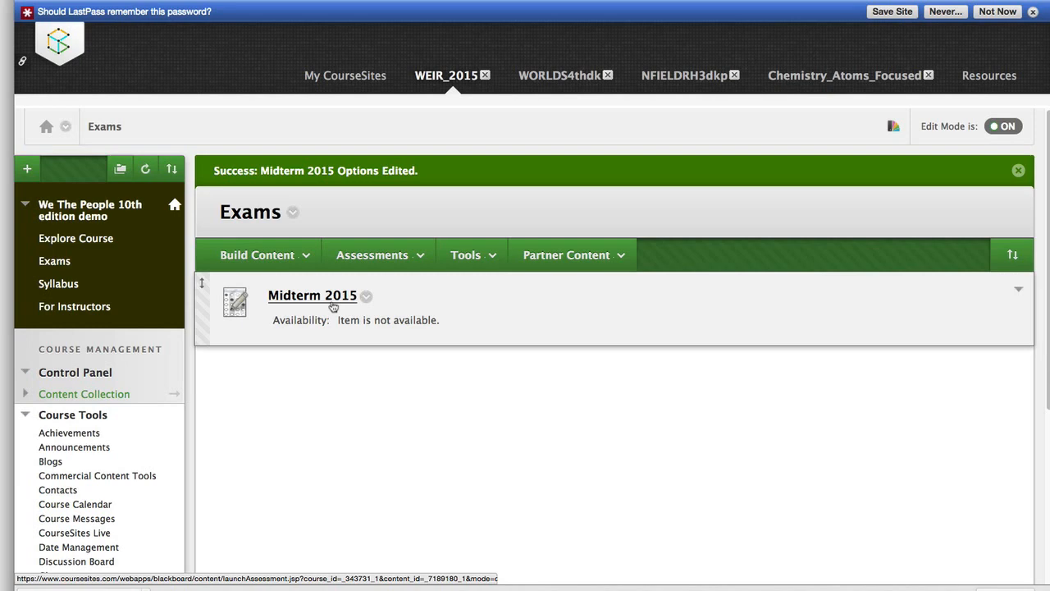
Begin a preview of Midterm 2015 from the Exams area and look through its questions to the end.
left_click(333, 306)
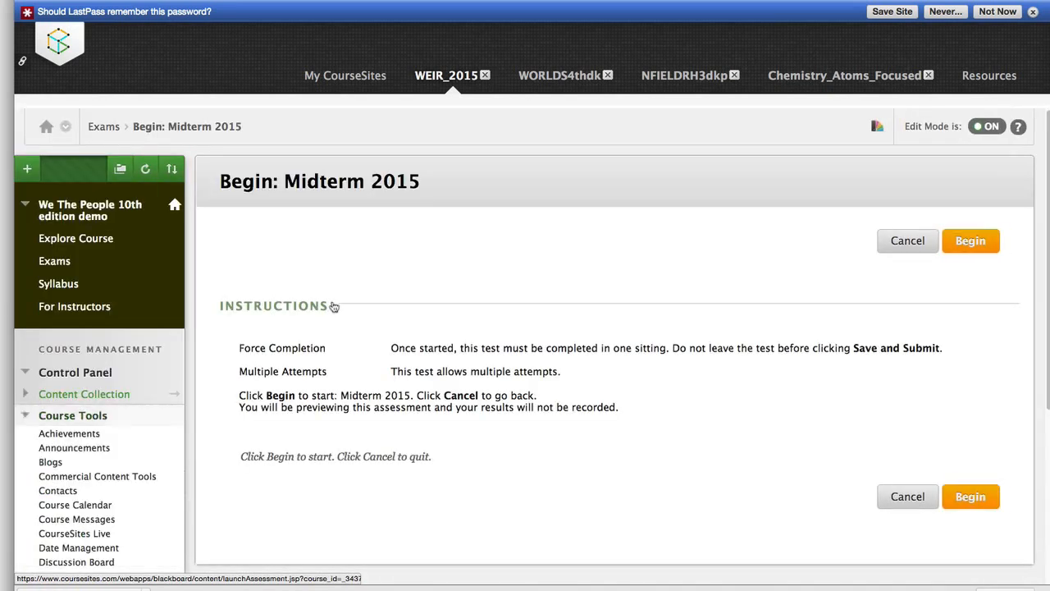
left_click(960, 248)
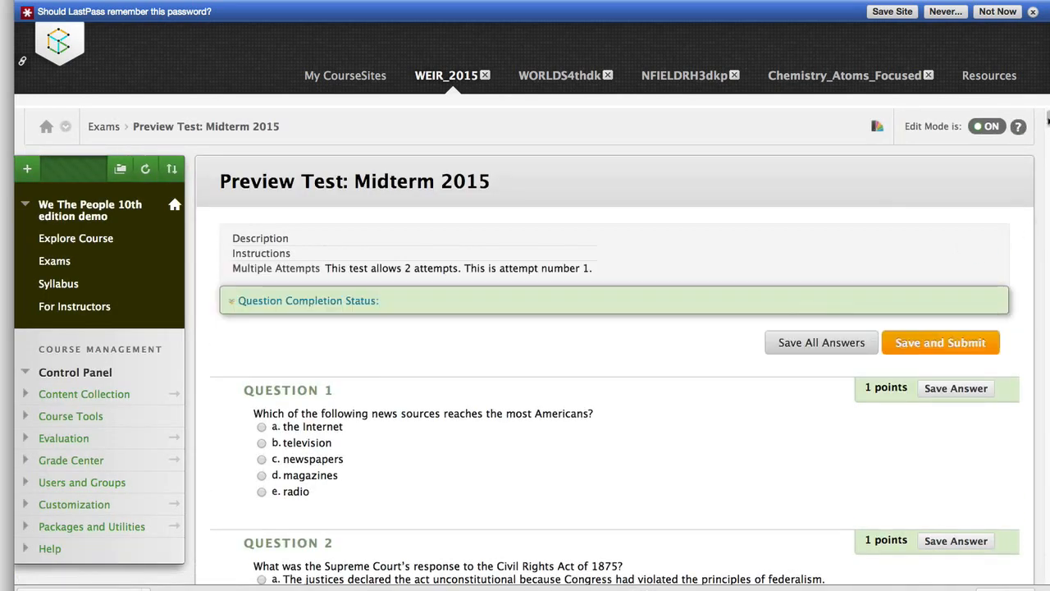
left_click_drag(1048, 118, 1038, 590)
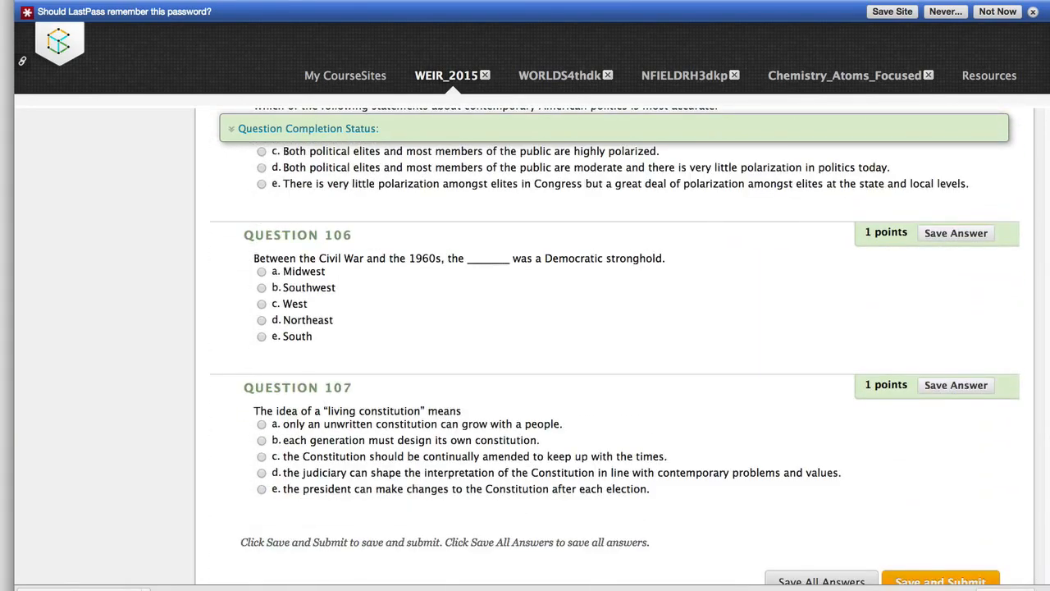